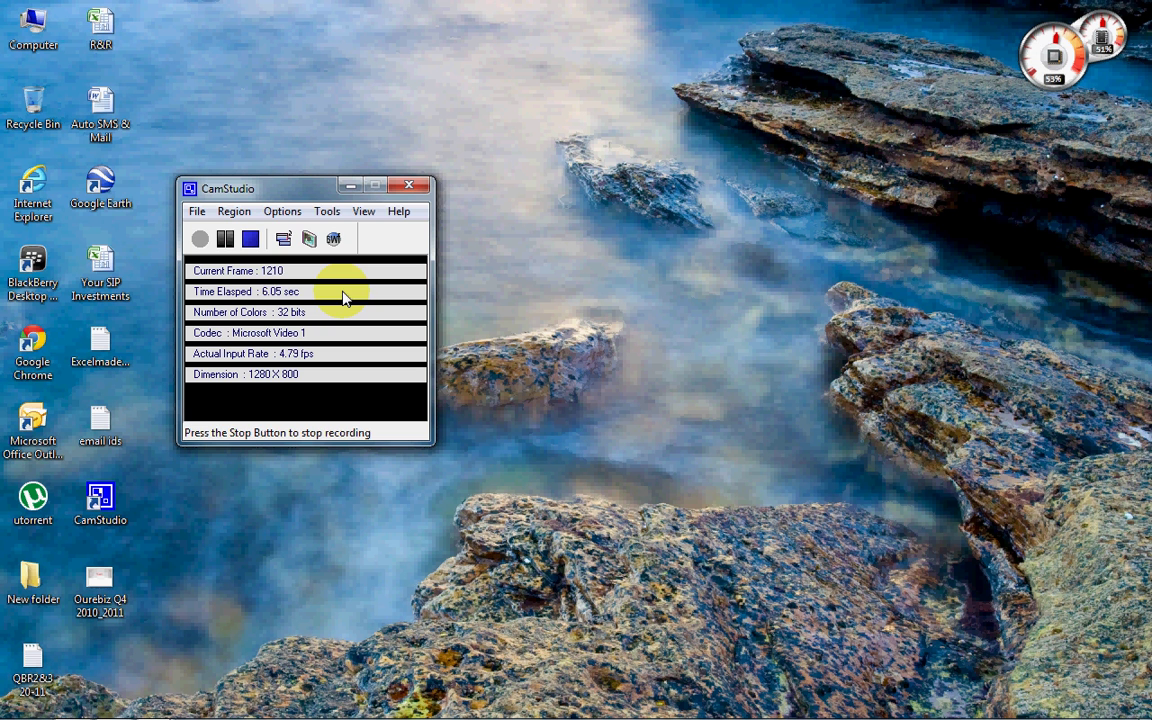
- Minimize CamStudio, then bring up the SumIf Tutorial workbook and the YouTube channel page
left_click(349, 186)
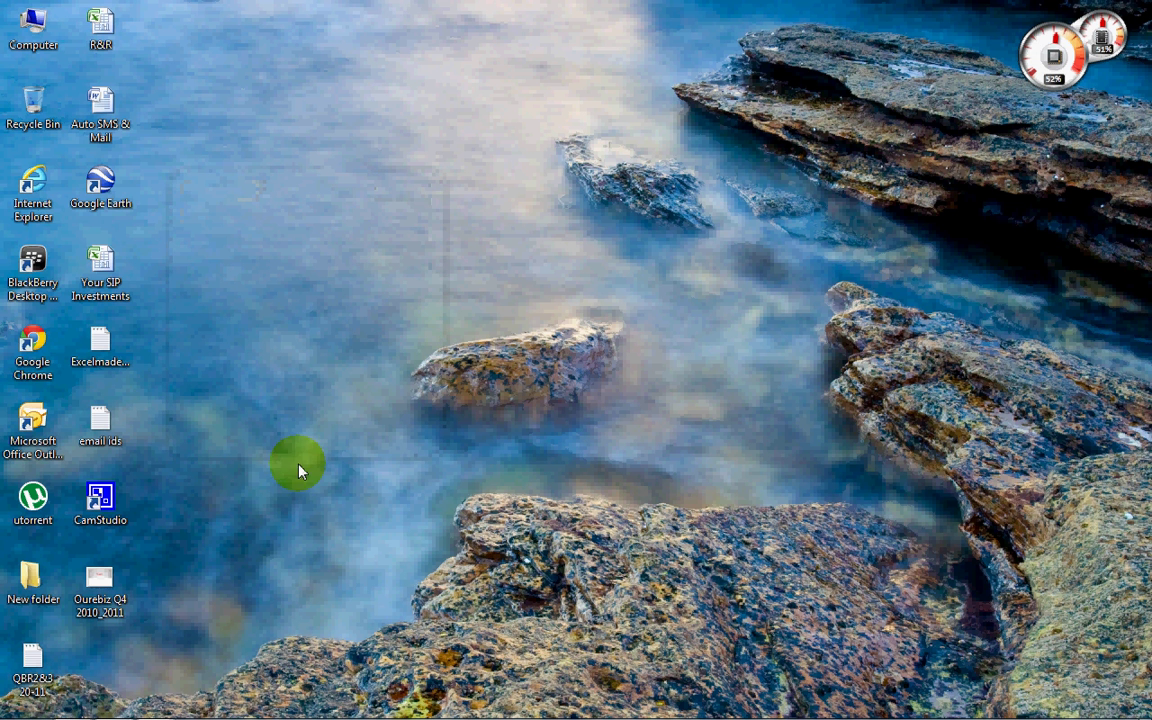
left_click(114, 707)
left_click(72, 708)
- Alt+Tab between Excel and Firefox, leaving the YouTube channel page in front
key("alt+Tab")
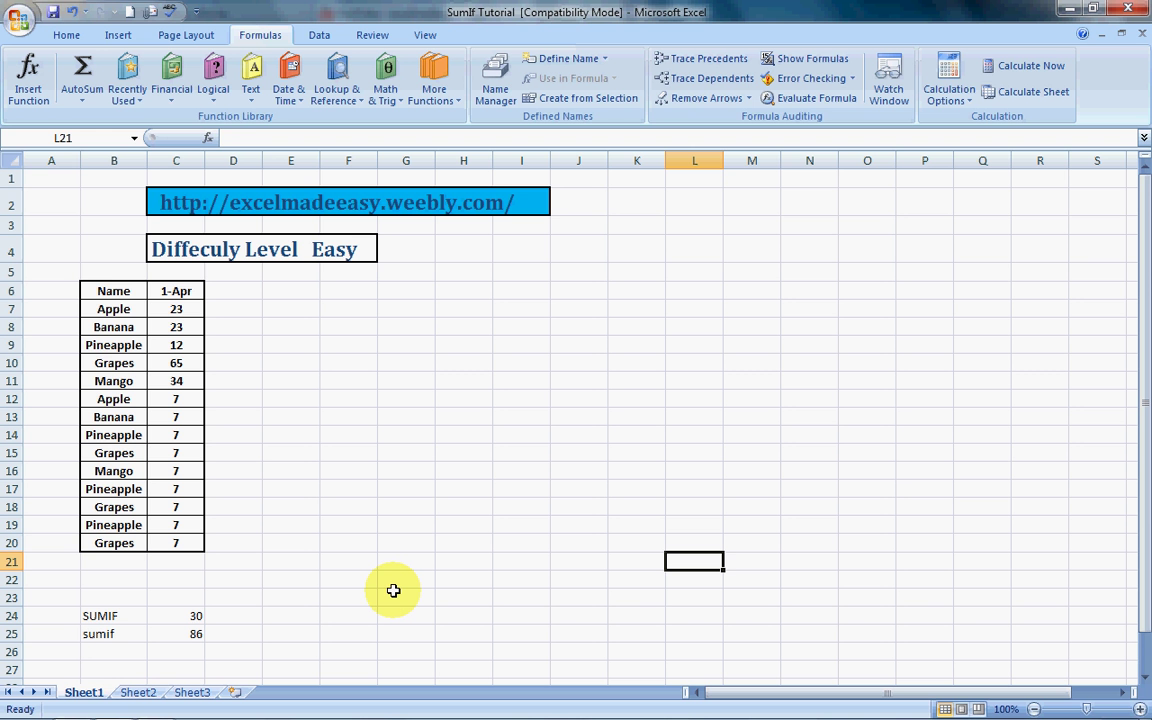
key("alt+Tab")
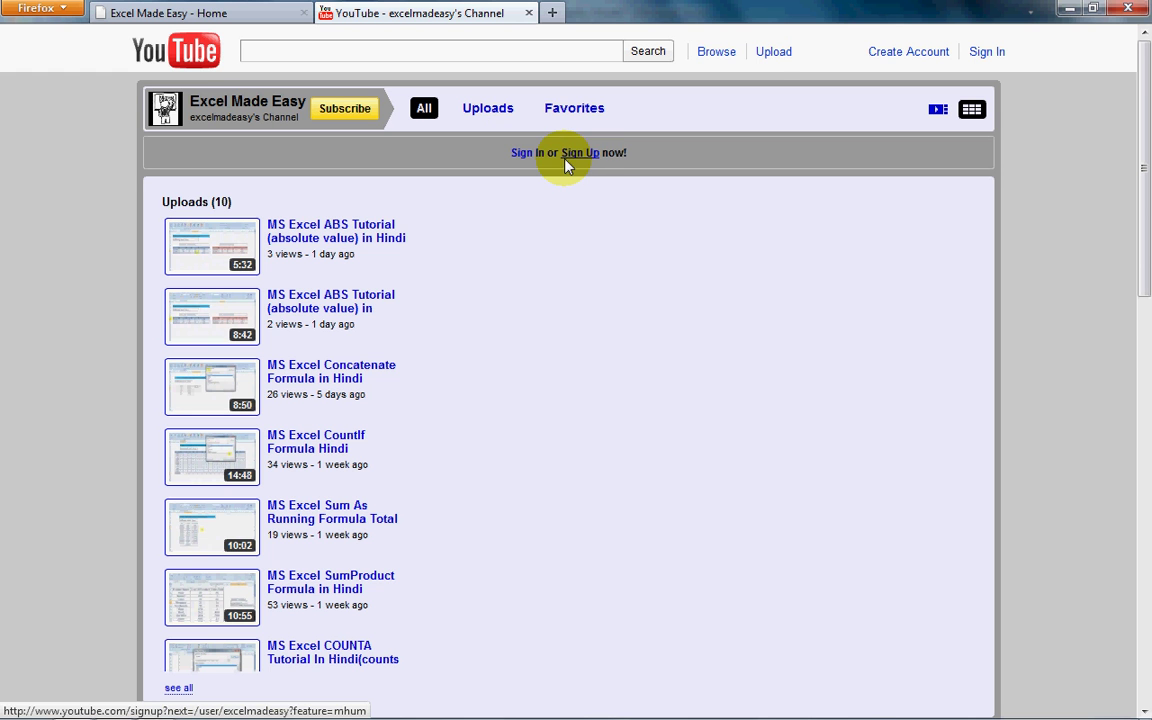
- Enable the Navigation Toolbar in Firefox and go back to the previous page
right_click(752, 21)
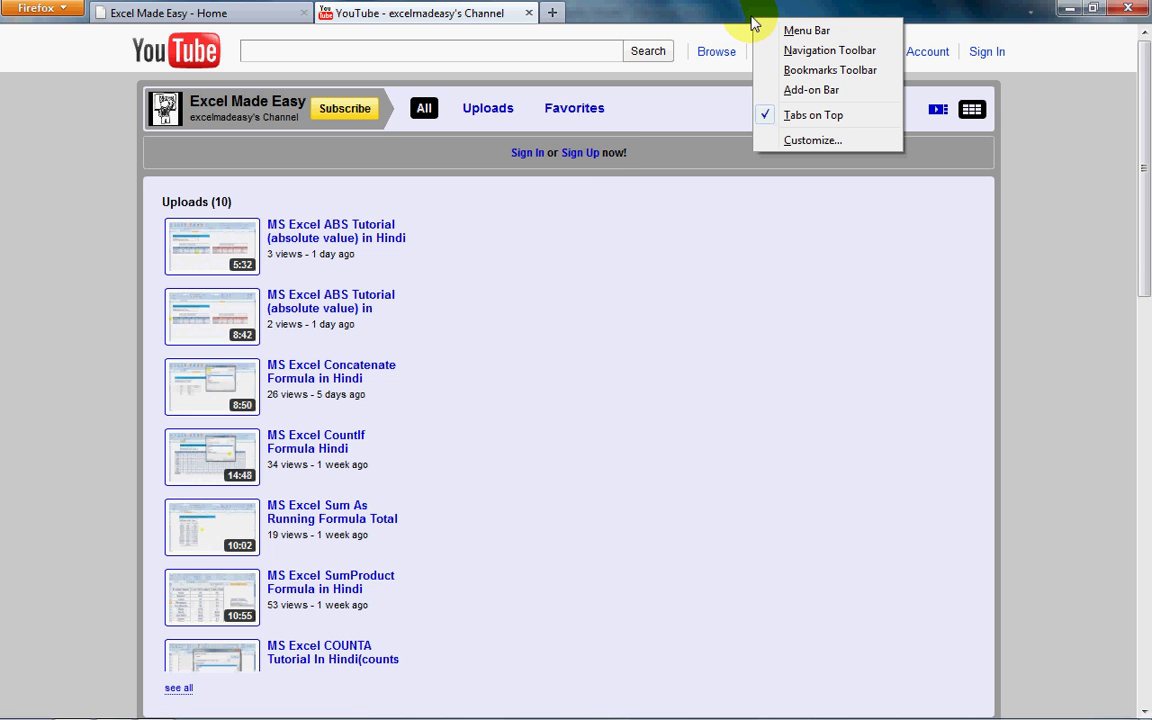
left_click(766, 49)
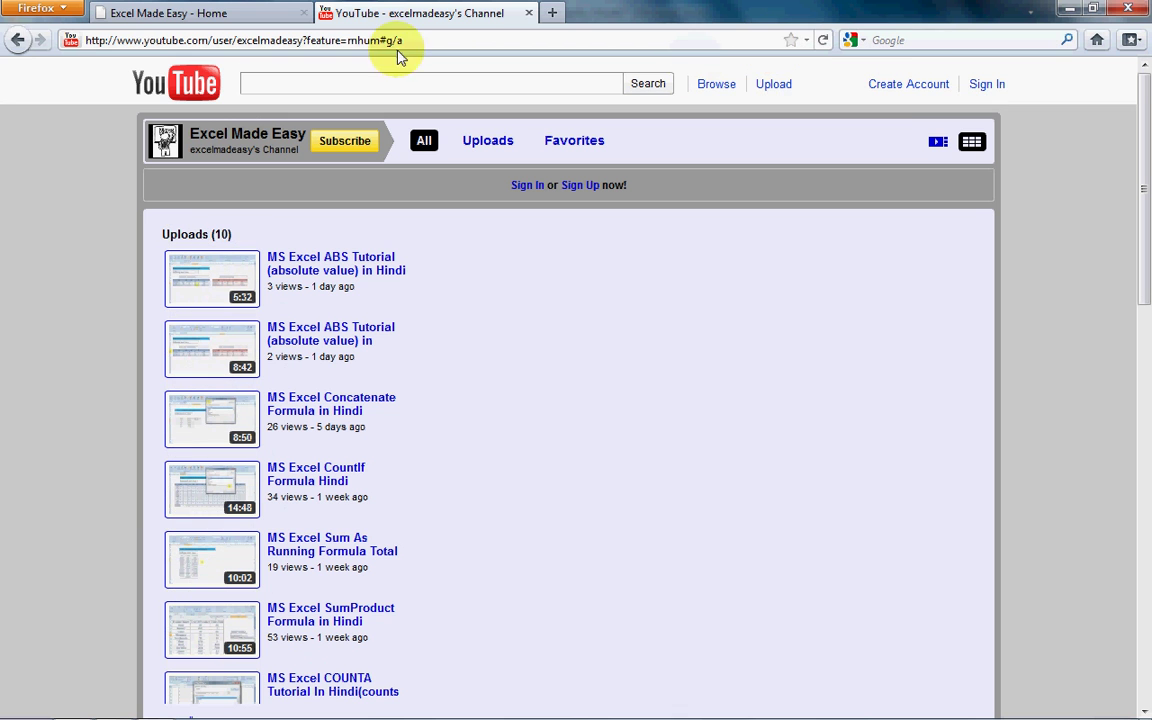
left_click(17, 40)
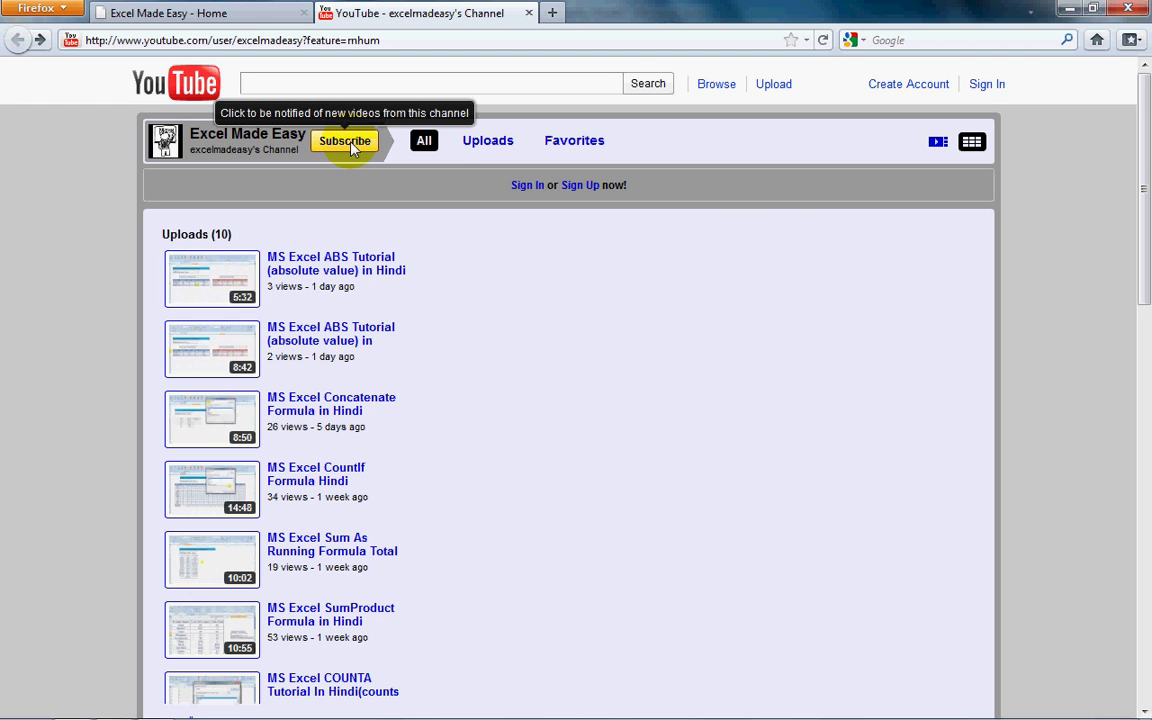
- Show all the channel's videos in player view, then return to the Excel workbook
left_click(421, 145)
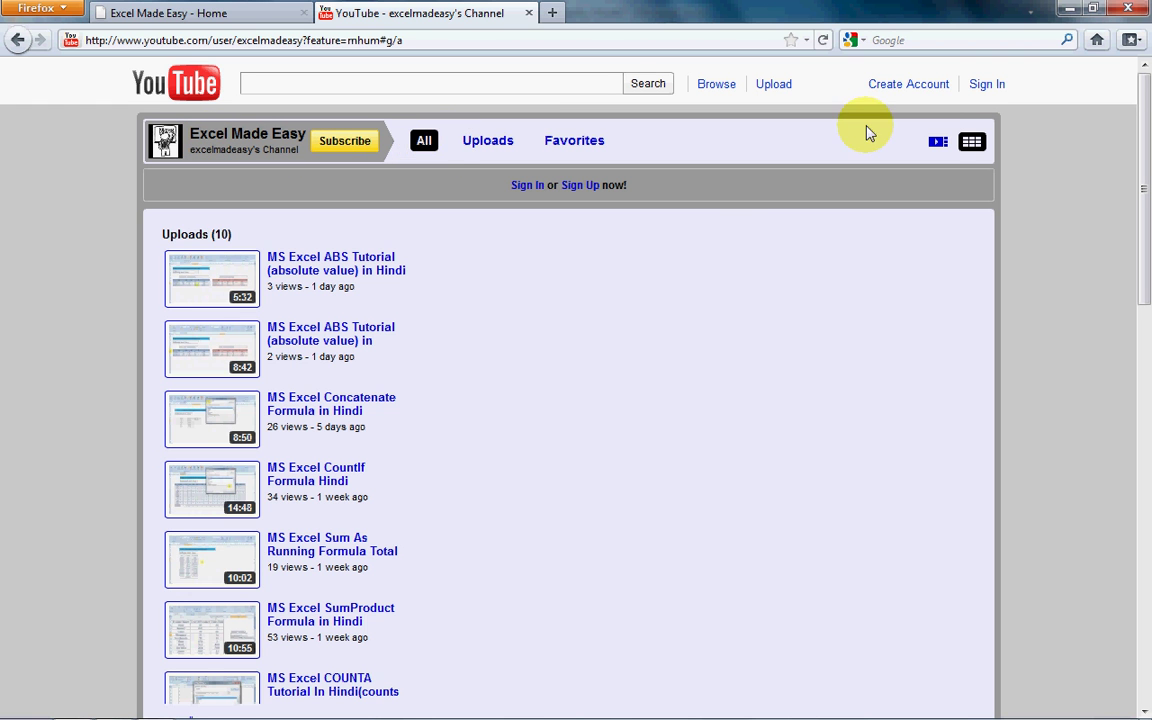
left_click(938, 142)
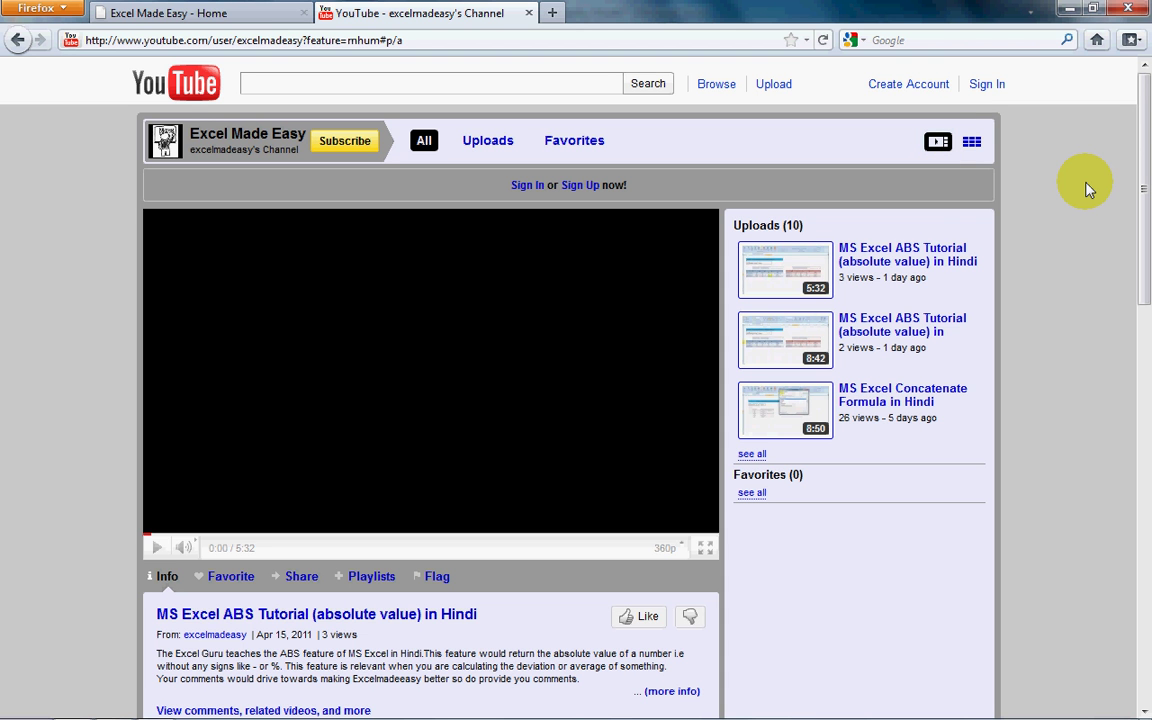
key("alt+Tab")
- Step through the 1-Apr values in column C, from Pineapple 12 to Banana in C8, then return to Firefox
left_click(600, 344)
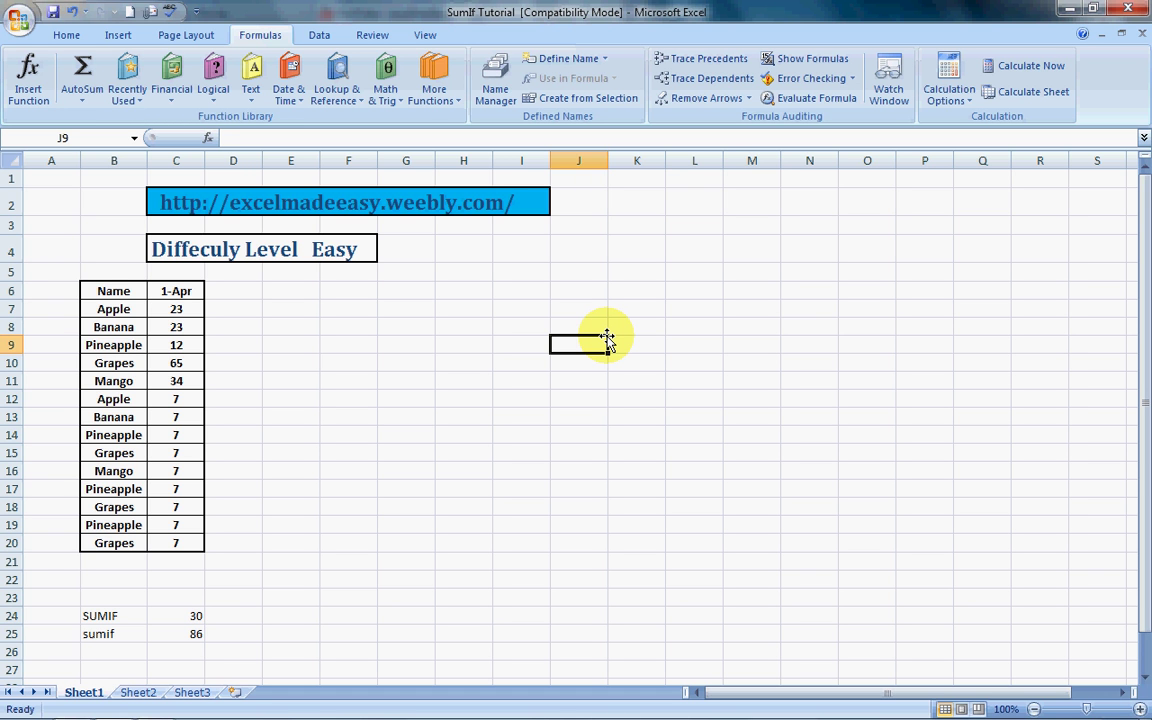
key("Left")
key("Left")
key("Left")
key("Left")
key("Left")
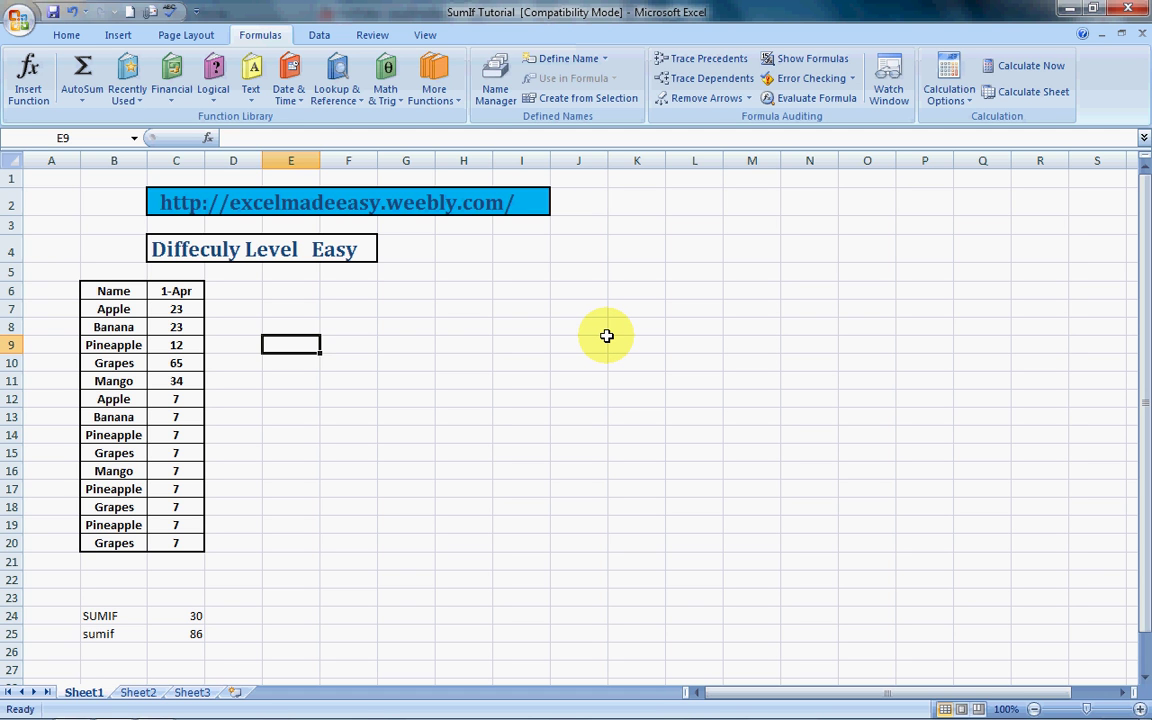
key("Left")
key("Left")
key("Up")
key("Down")
key("Down")
key("Down")
key("Down")
key("Down")
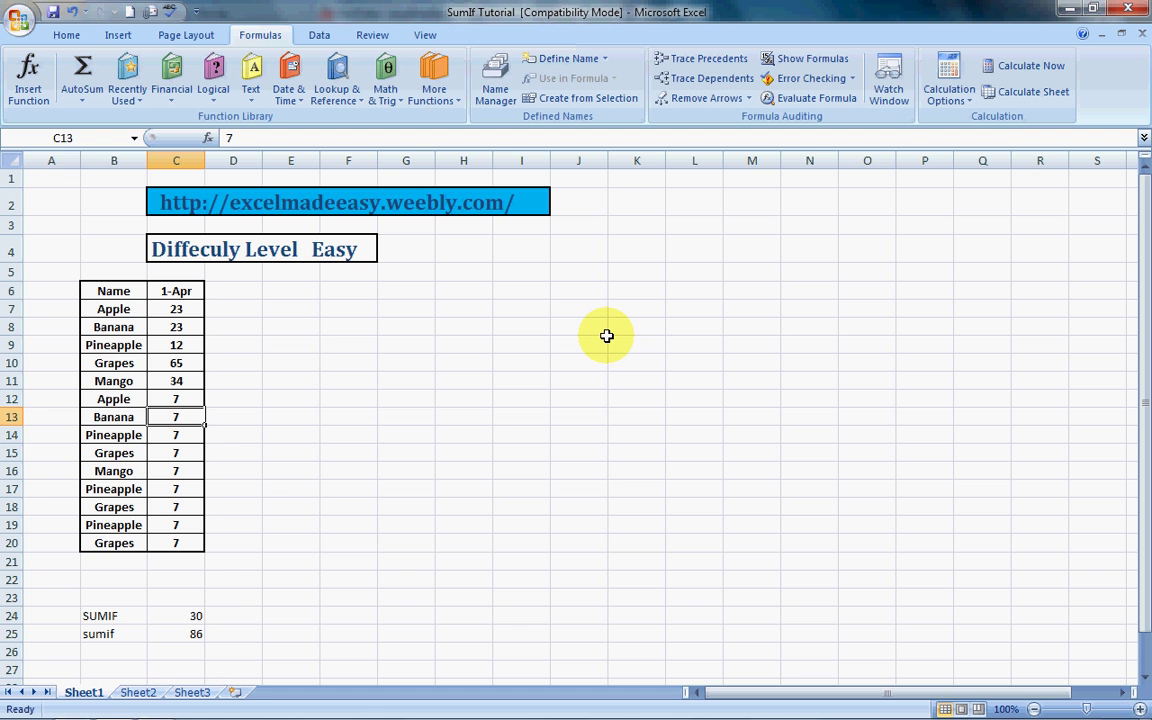
key("Up")
key("Up")
key("Up")
key("Up")
key("Up")
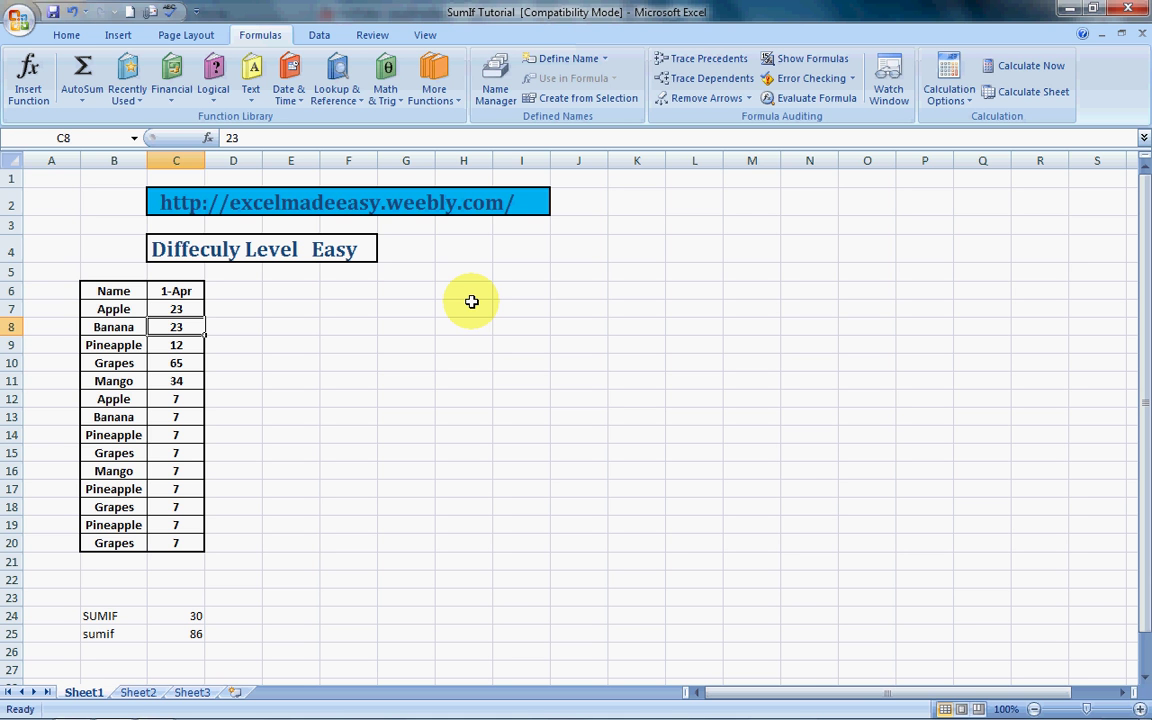
key("alt+Tab")
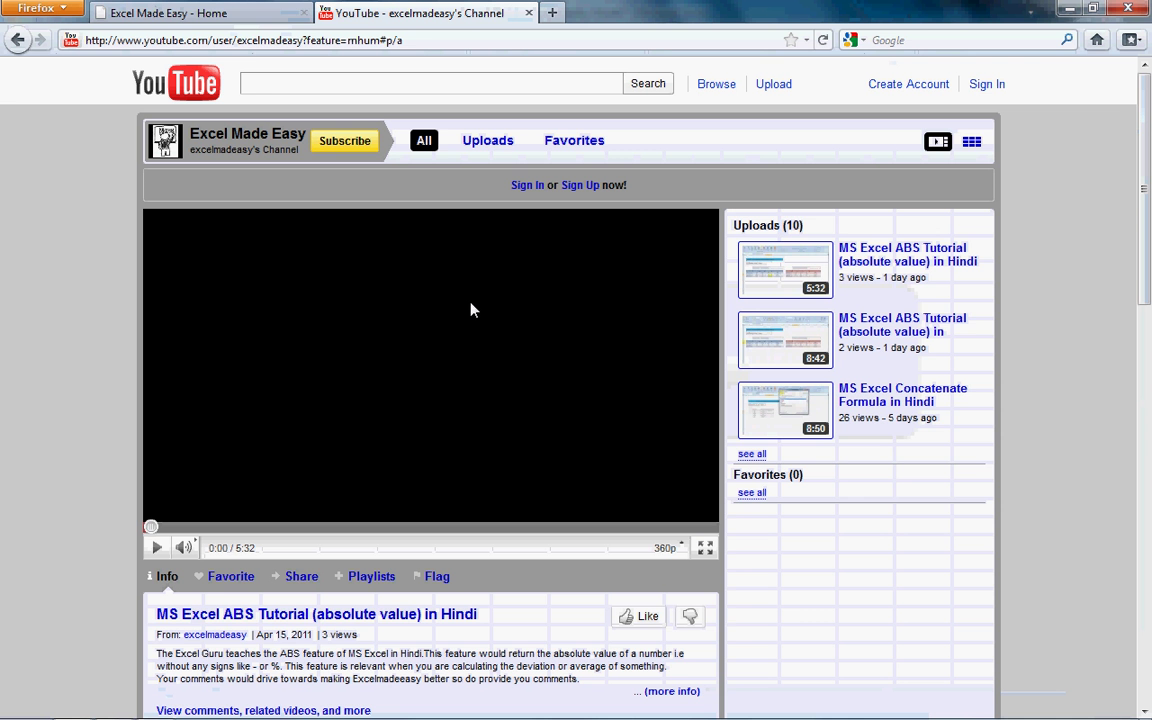
- Open the Excel Made Easy home page and browse its Training Files page
left_click(250, 20)
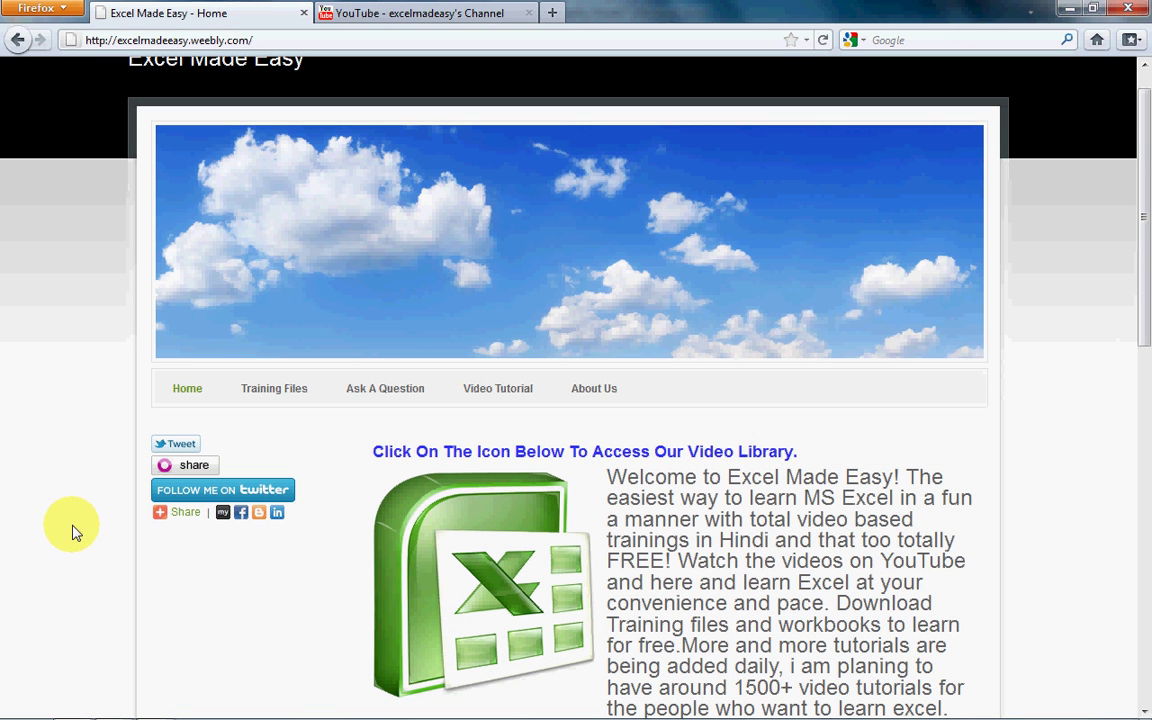
left_click_drag(1147, 187, 1147, 240)
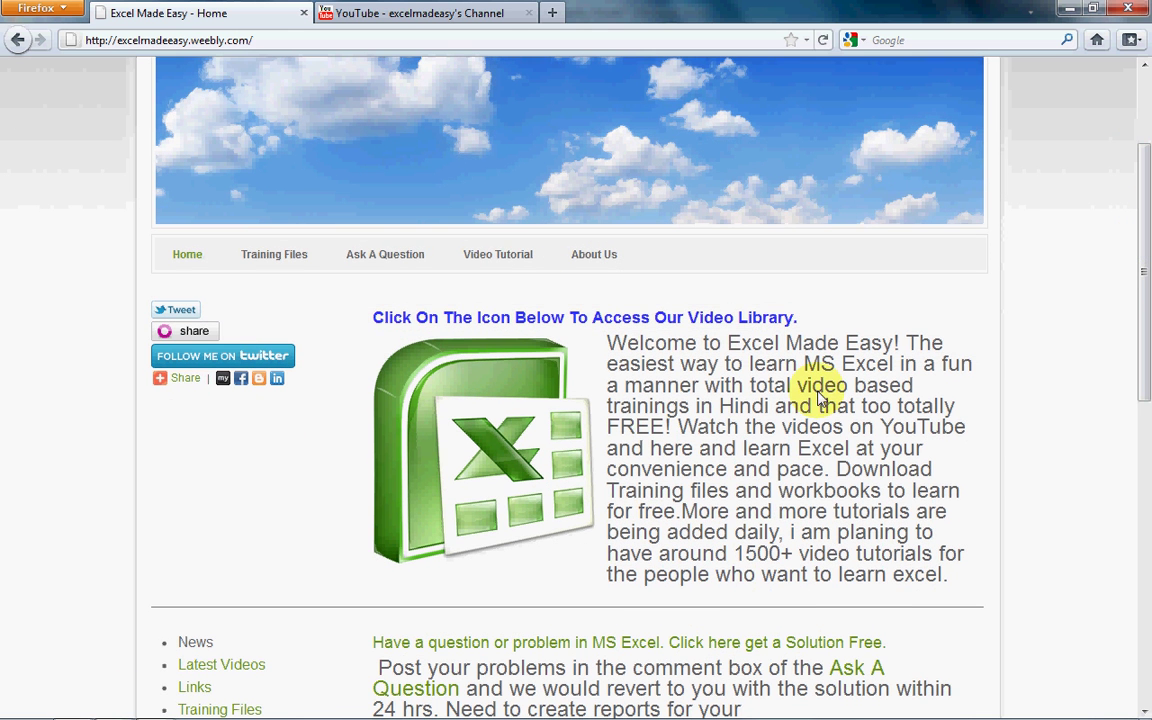
left_click(272, 255)
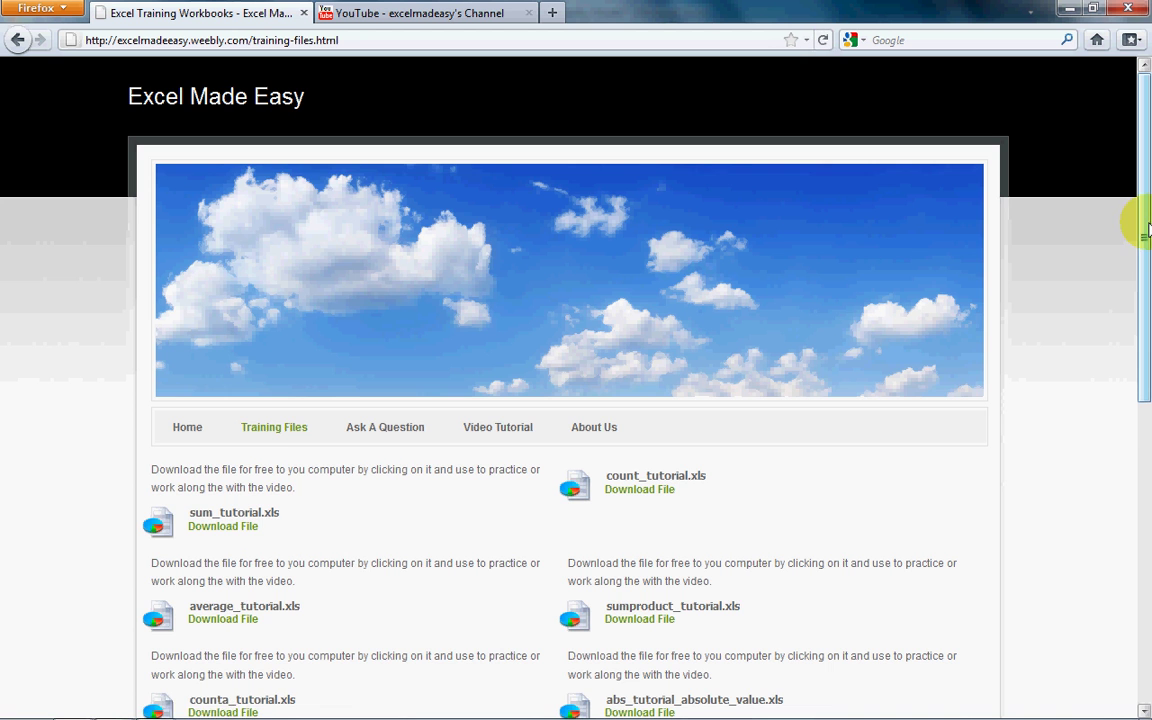
left_click_drag(1143, 244, 1145, 297)
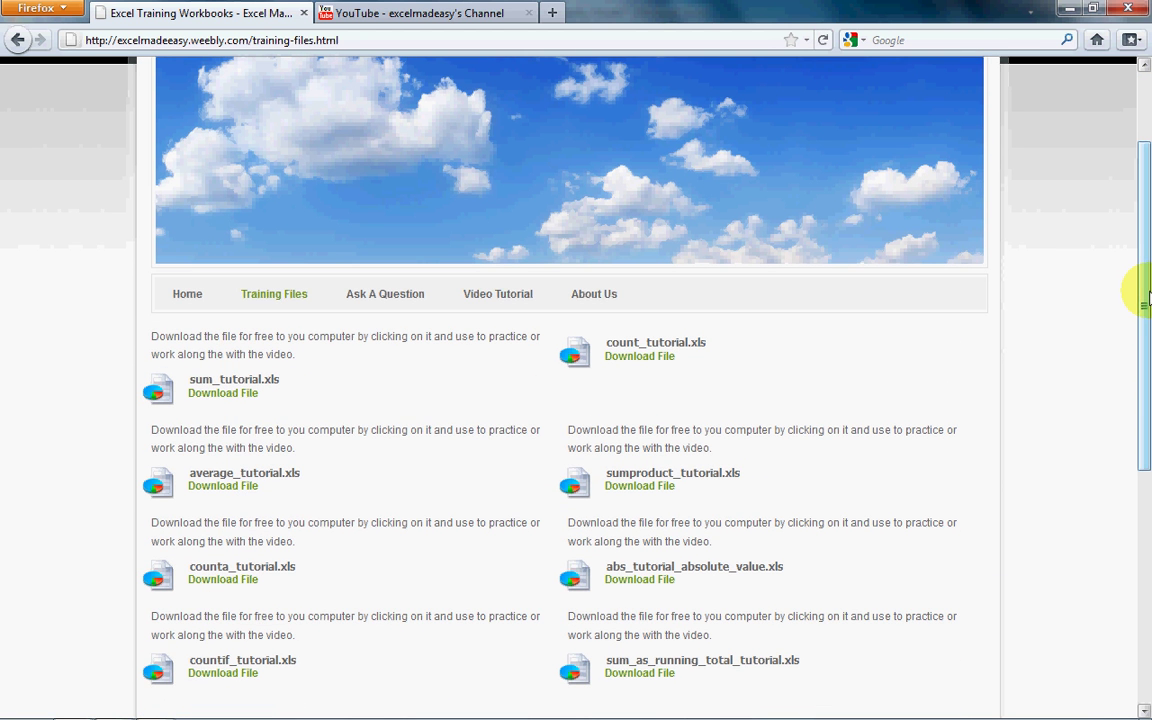
left_click_drag(1147, 303, 1146, 336)
scroll(1145, 300, "up", 3)
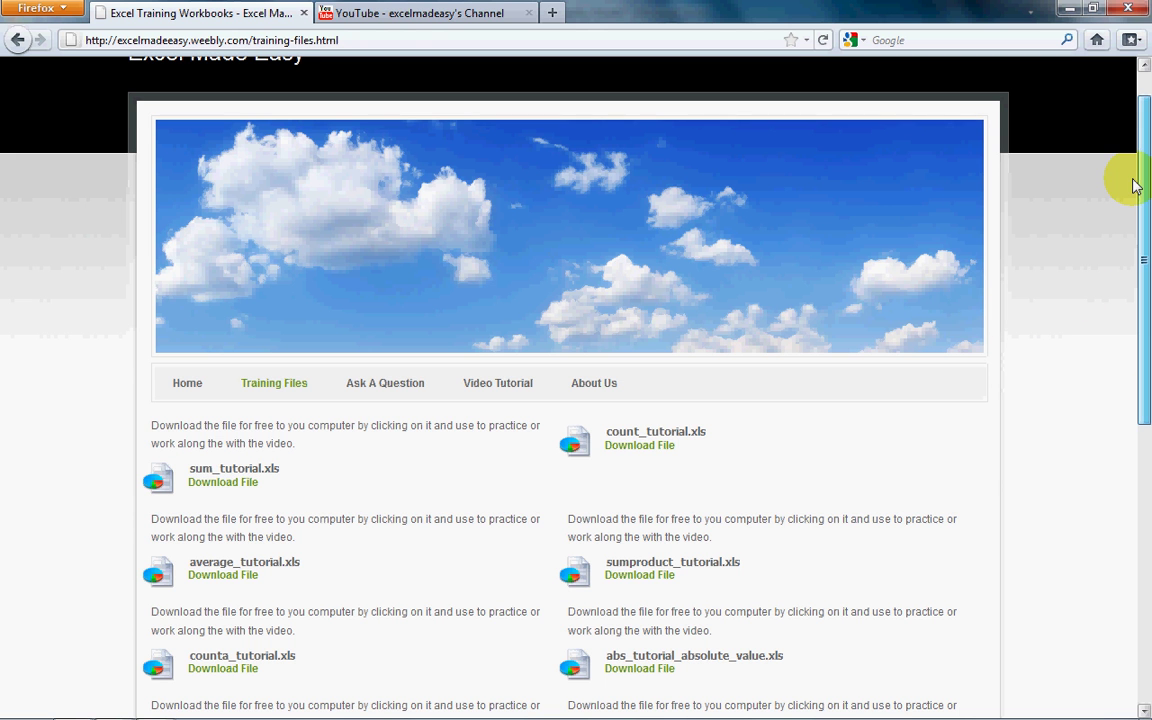
scroll(1135, 185, "up", 1)
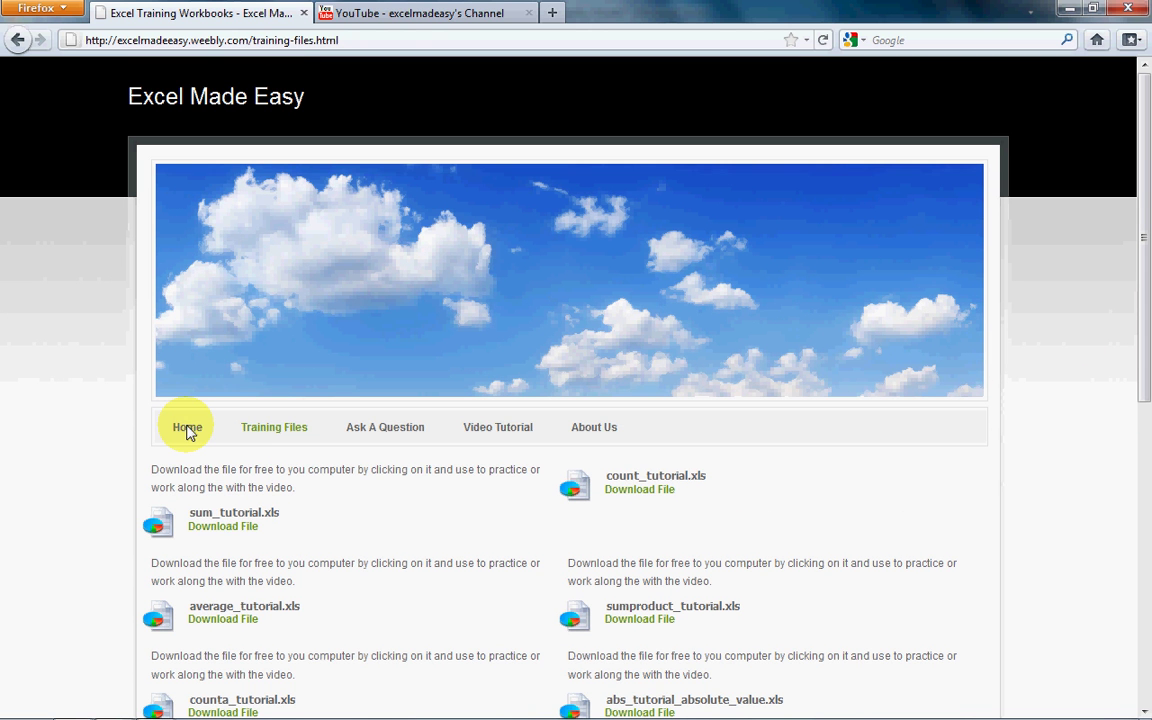
- Return to the site's Home page and scroll down through its welcome text
left_click(187, 427)
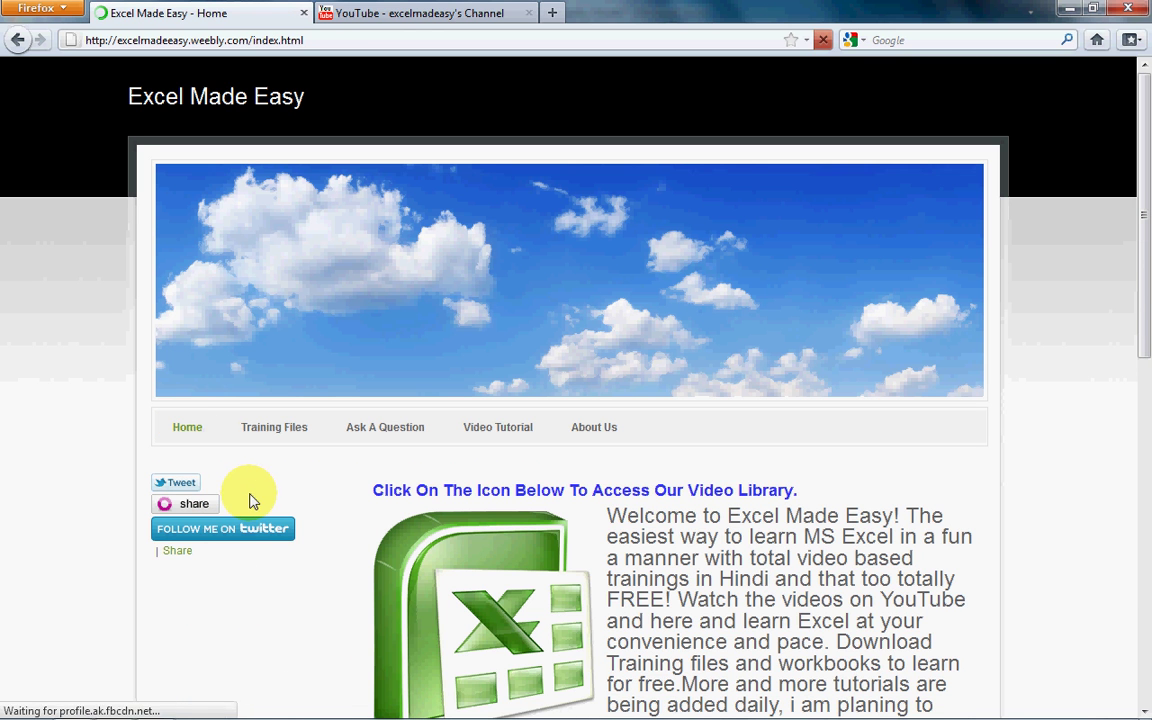
scroll(91, 632, "down", 4)
scroll(91, 632, "down", 2)
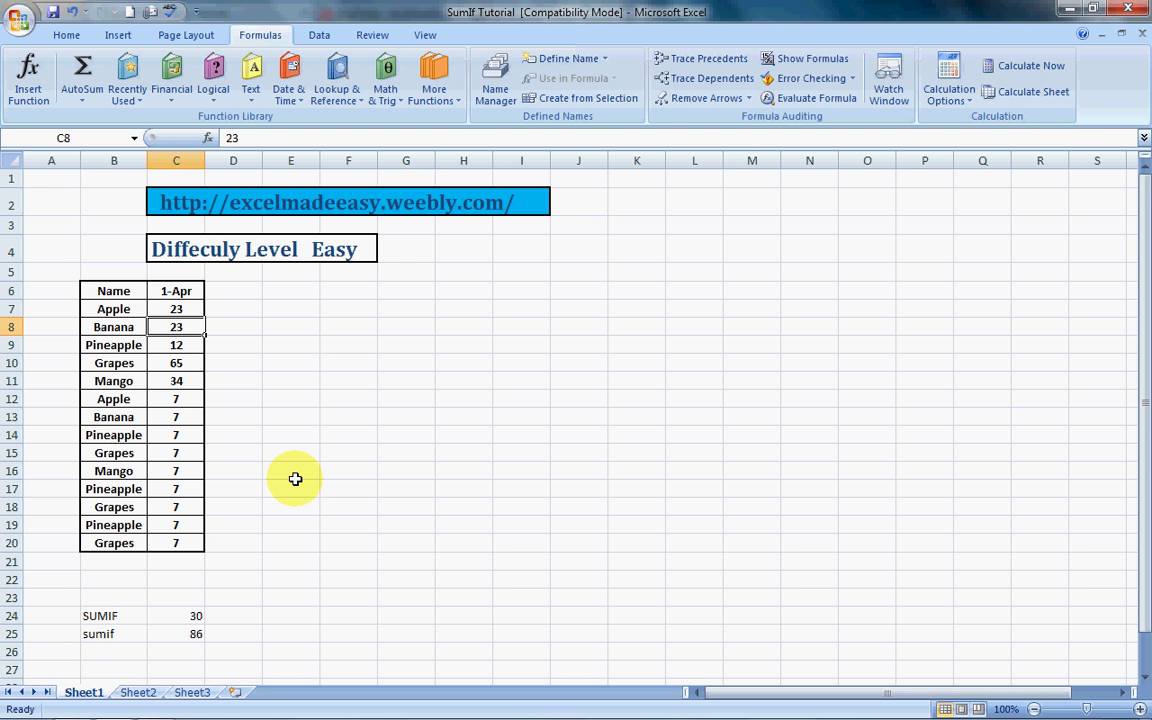
- Return to the workbook and move the selection to result cell D24
left_click(294, 476)
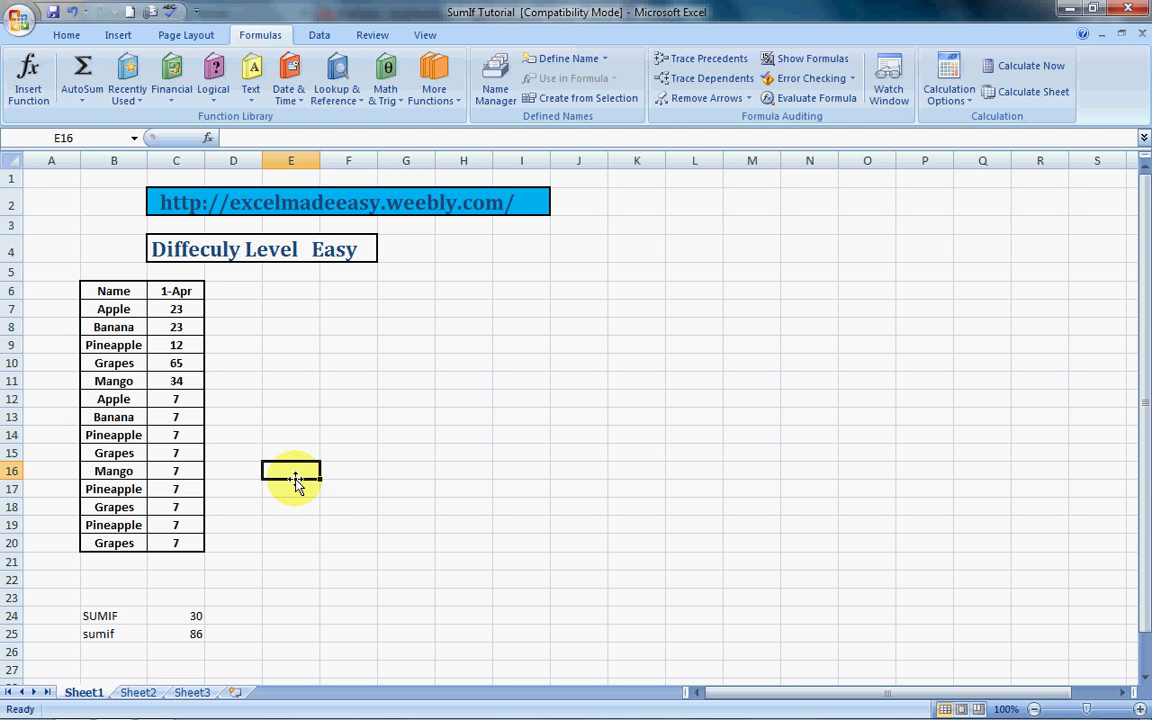
key("Down")
key("Down")
key("Down")
key("Down")
key("Down")
key("Down")
key("Down")
key("Down")
key("Left")
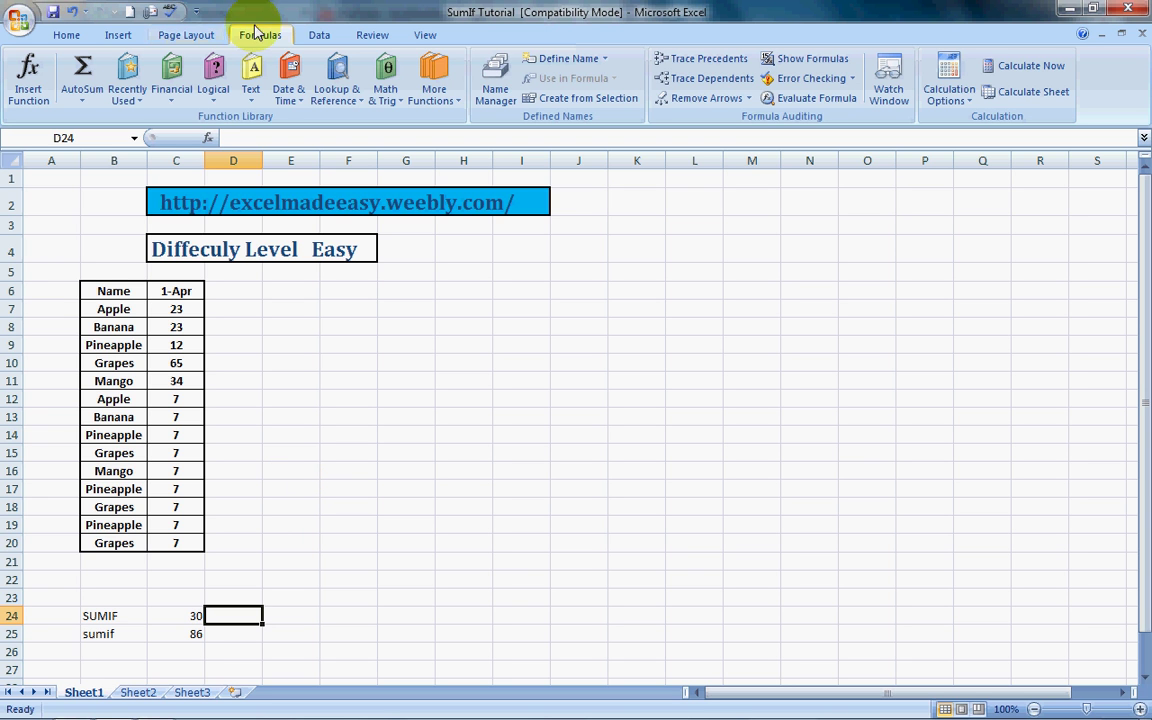
- Dismiss the Insert Function list and clear the old results from C24:C25
left_click(28, 78)
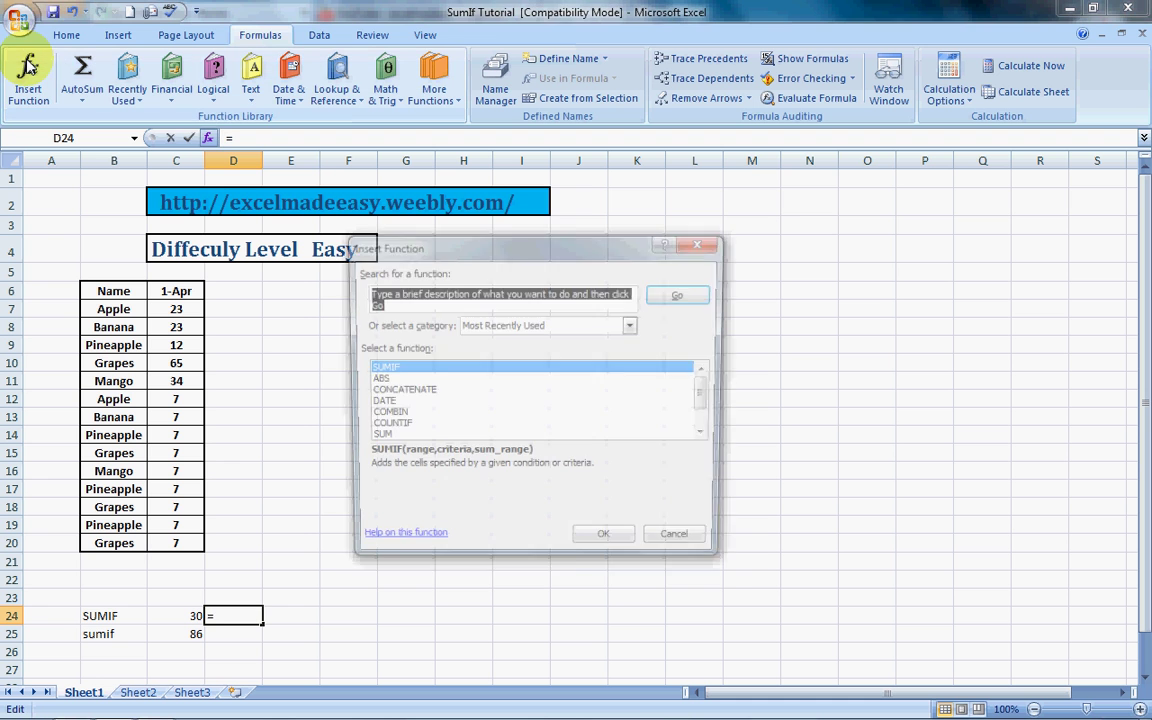
left_click(703, 241)
left_click_drag(185, 614, 188, 632)
key("Delete")
- Enter the criteria words apple in C24 and grapes in C25
left_click(186, 615)
type("apple")
key("Return")
type("grapes")
key("Tab")
key("Tab")
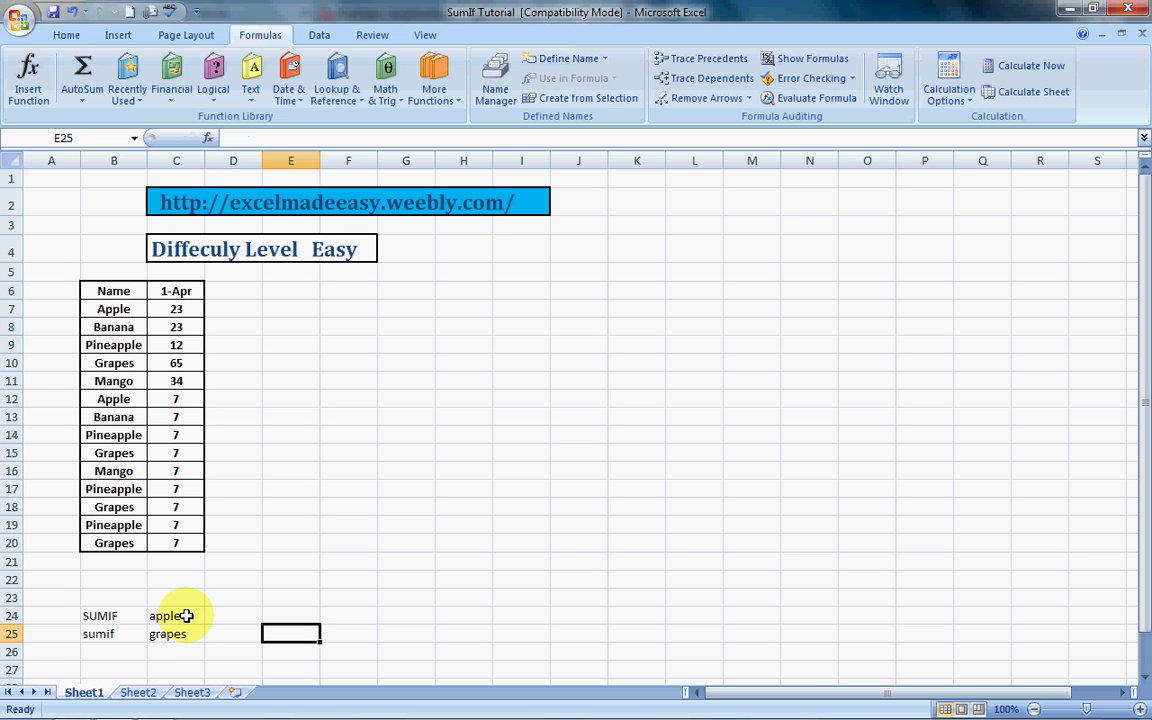
left_click_drag(168, 630, 319, 393)
left_click(390, 378)
key("Left")
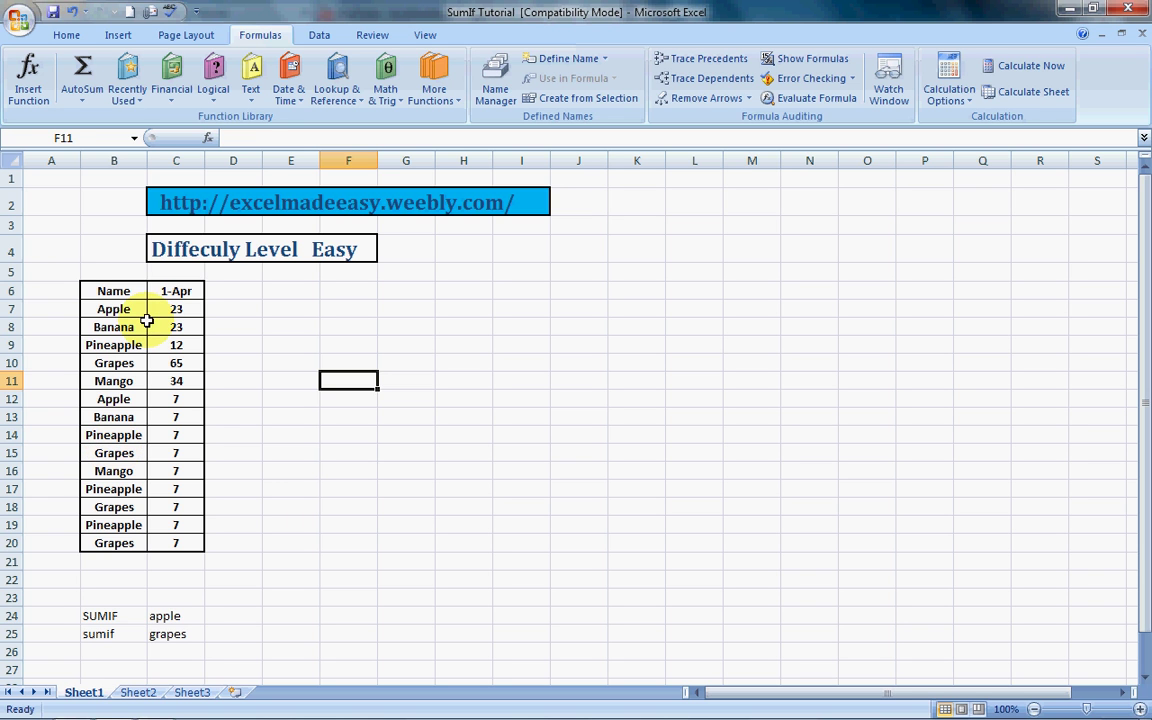
left_click(186, 285)
left_click(189, 313)
left_click(190, 324)
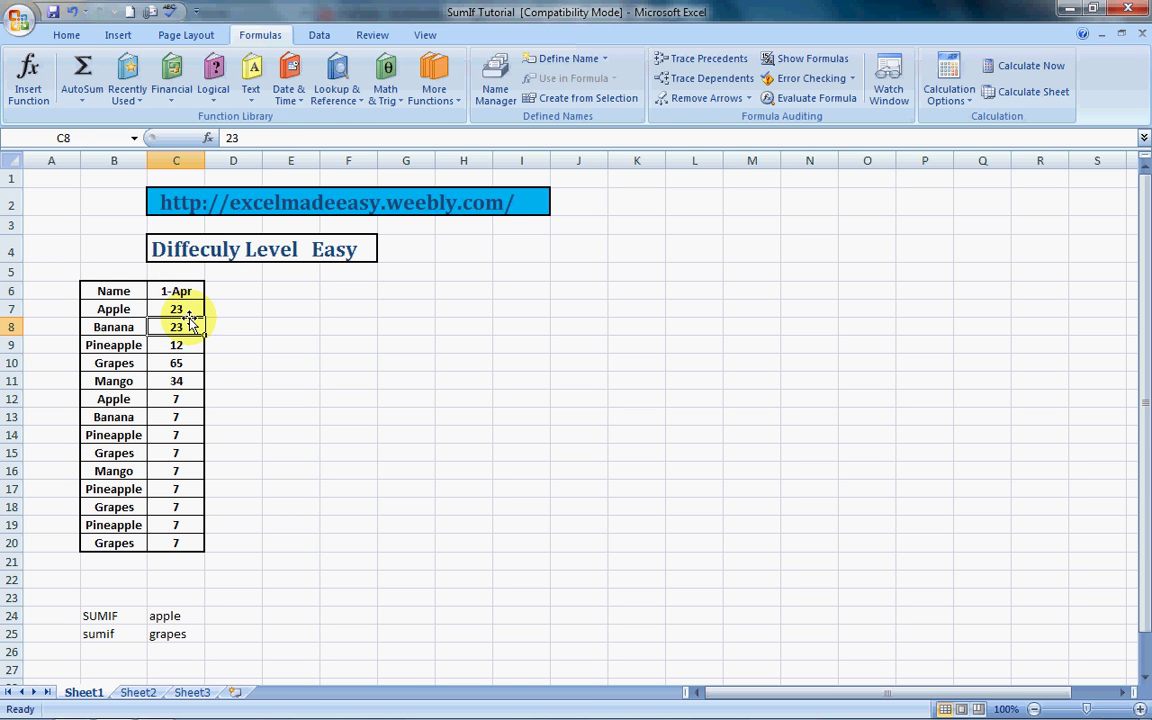
key("Left")
left_click(189, 314)
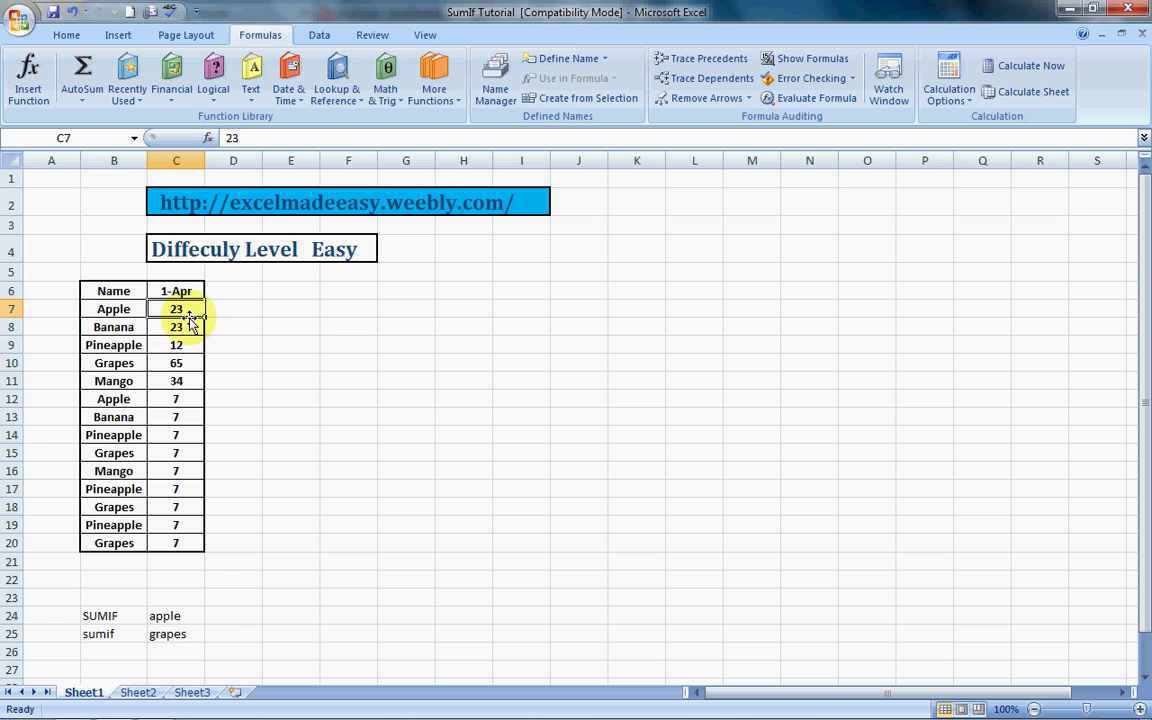
key("Down")
key("Down")
key("Down")
key("Left")
key("Right")
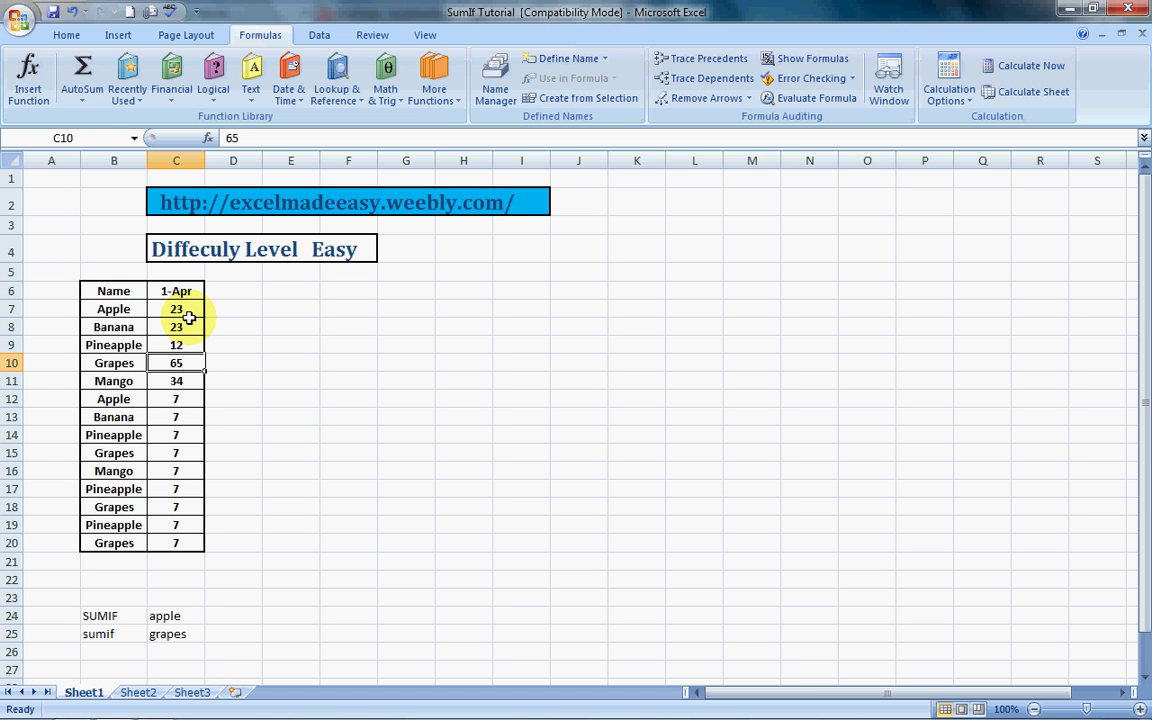
key("Down")
key("Down")
key("Down")
key("Down")
key("Down")
key("Down")
key("Down")
key("Down")
key("Down")
key("Down")
key("Down")
key("Down")
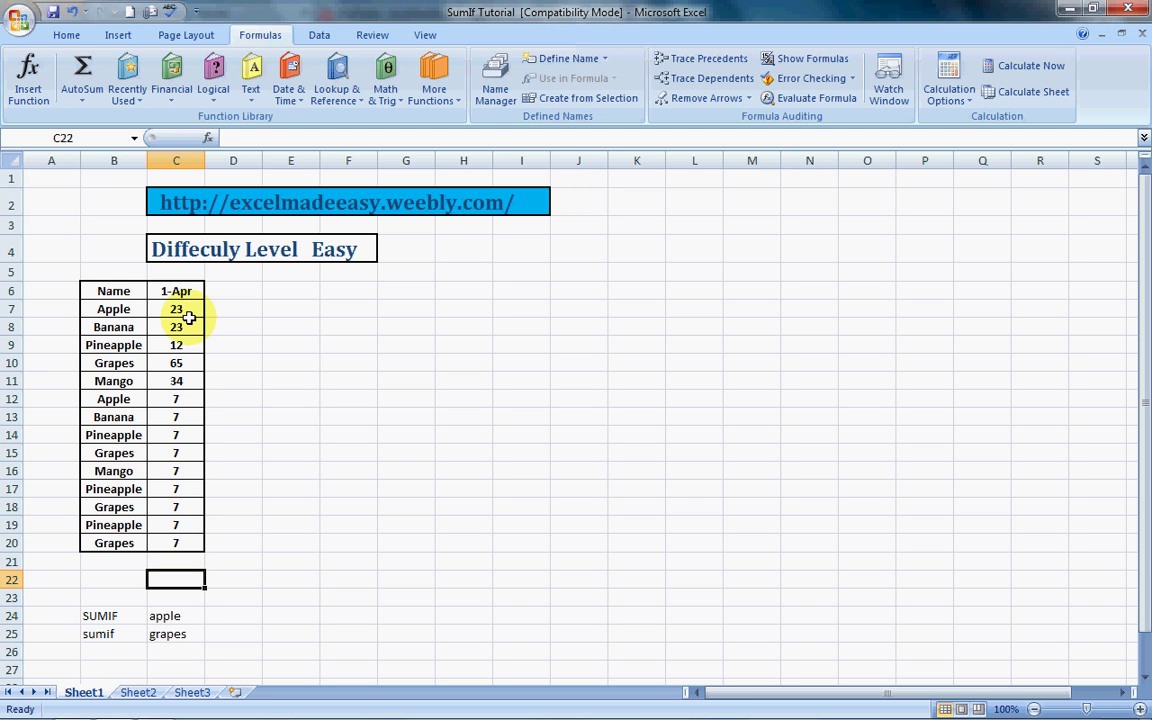
key("Up")
key("Up")
key("Up")
key("Up")
key("Up")
key("Up")
key("Up")
key("Up")
key("Up")
key("Up")
key("Up")
key("Up")
key("Up")
key("Up")
key("Up")
key("Left")
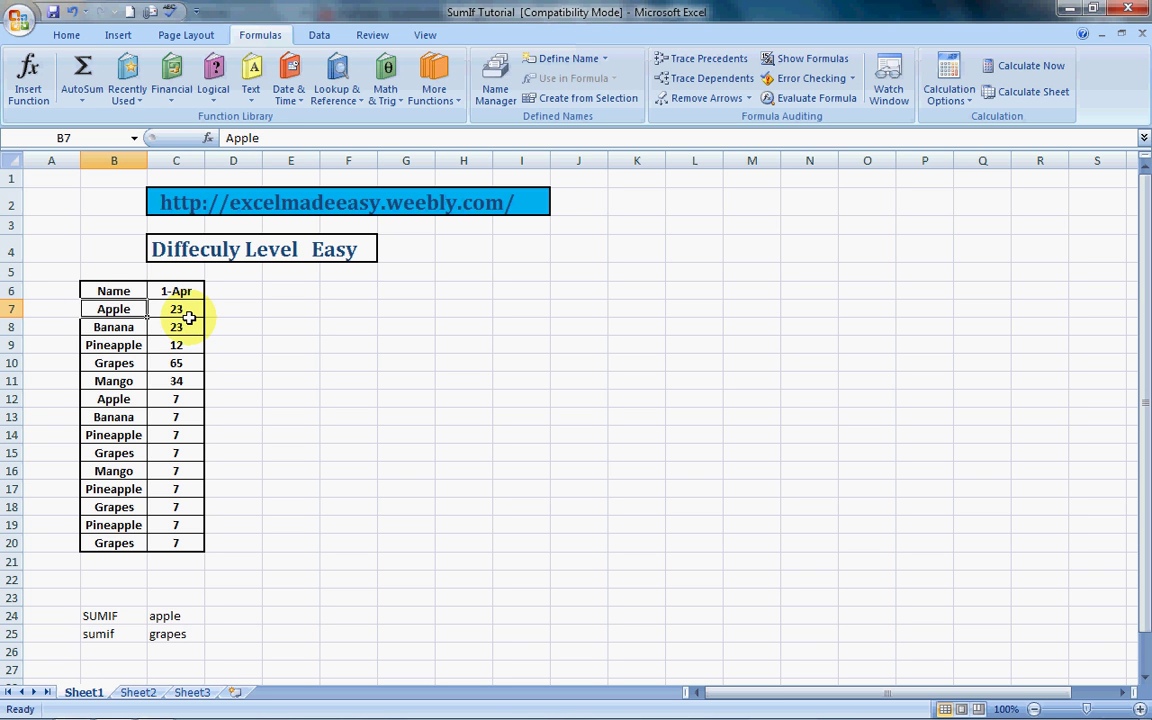
key("Right")
key("Left")
key("Down")
key("Down")
key("Down")
key("Down")
key("Down")
key("Down")
key("Down")
key("Down")
key("Down")
key("Down")
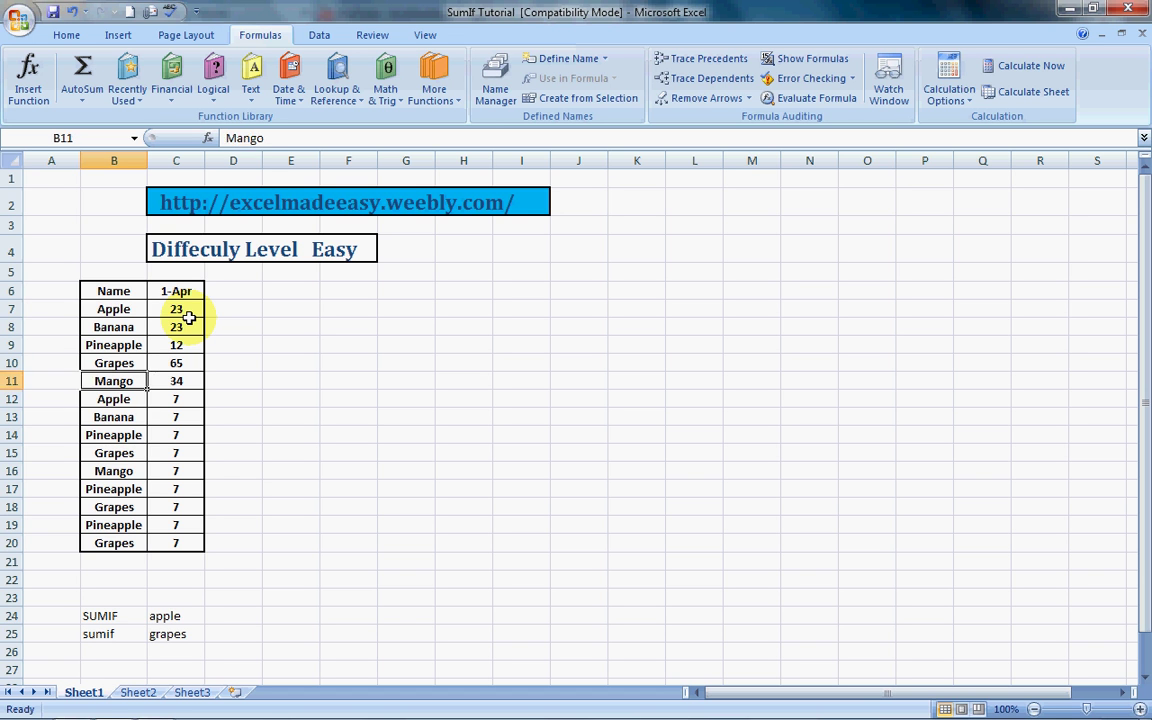
key("Down")
key("Down")
key("Down")
key("Up")
key("Up")
key("Up")
key("Up")
key("Up")
key("Up")
key("Up")
key("Up")
key("Up")
key("Up")
key("Right")
key("Right")
key("Down")
key("Down")
key("Down")
key("Down")
key("Down")
key("Down")
key("Down")
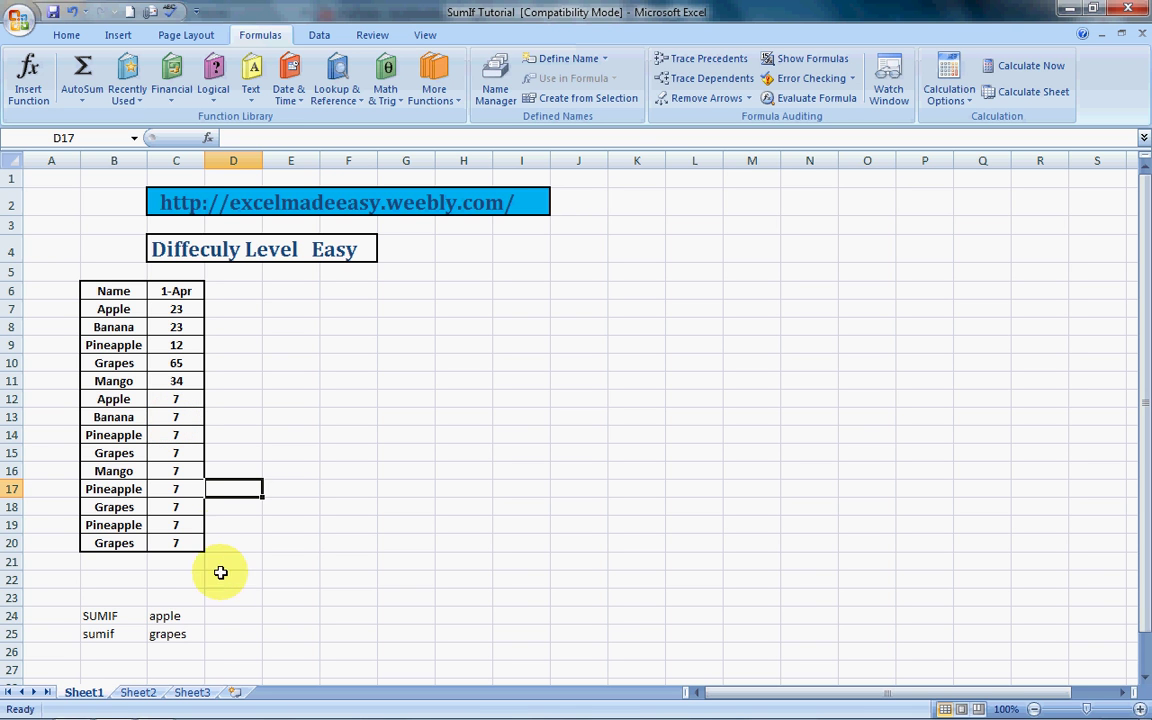
- Enter =SUMIF(B7:B20,"apple",C7:C20) in D24, returning the apple total of 30
left_click(233, 615)
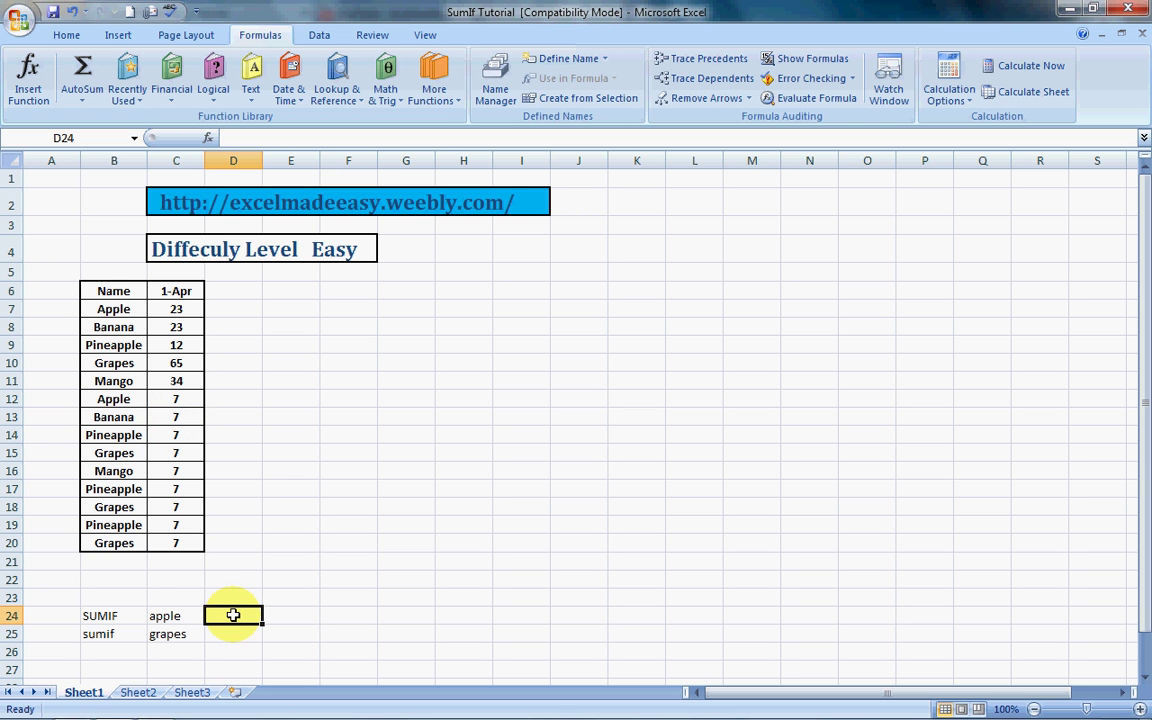
type("=")
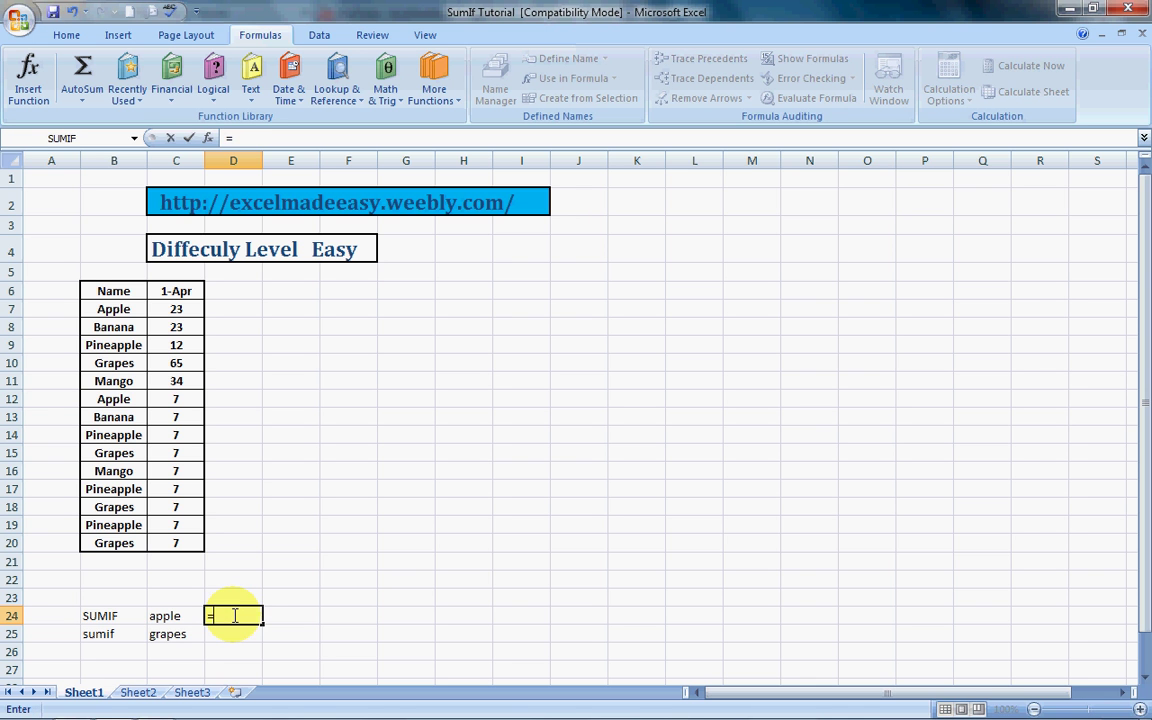
type("sum")
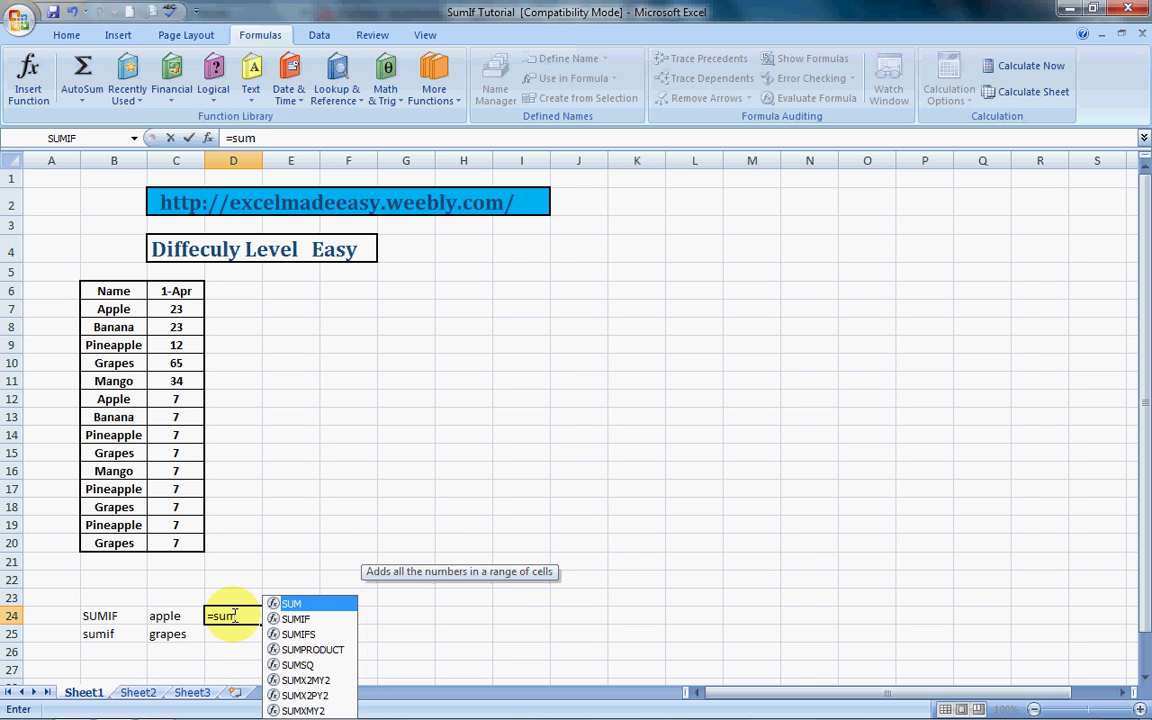
type("if(")
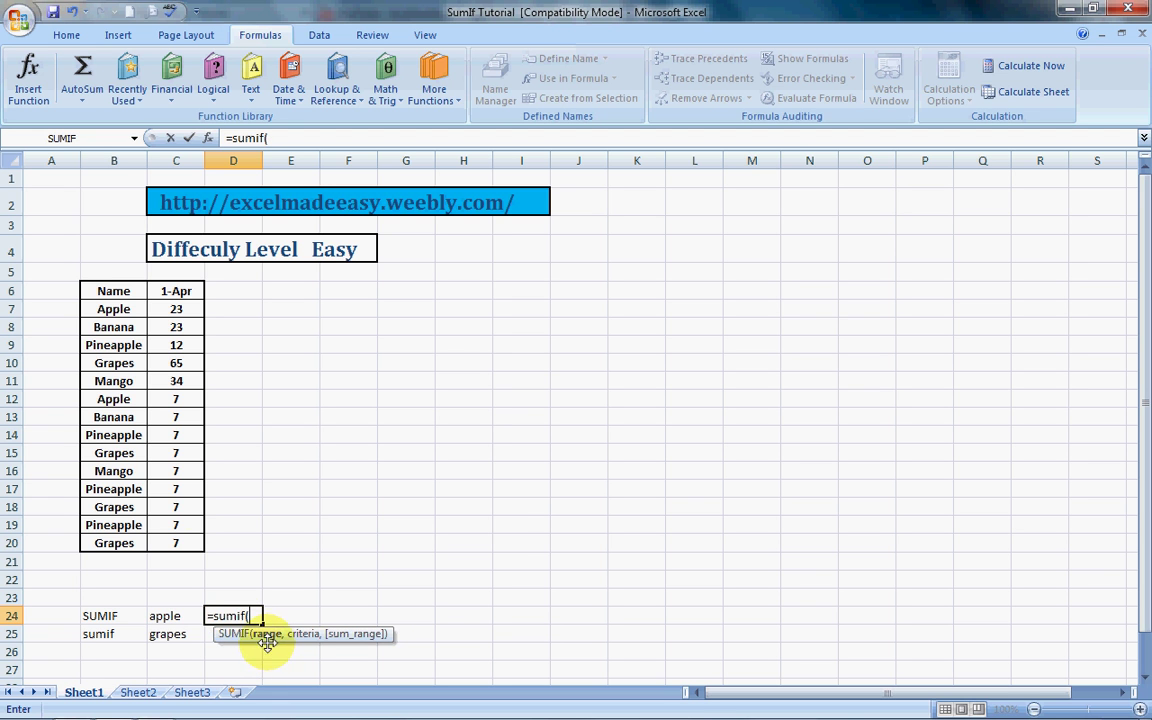
left_click(116, 311)
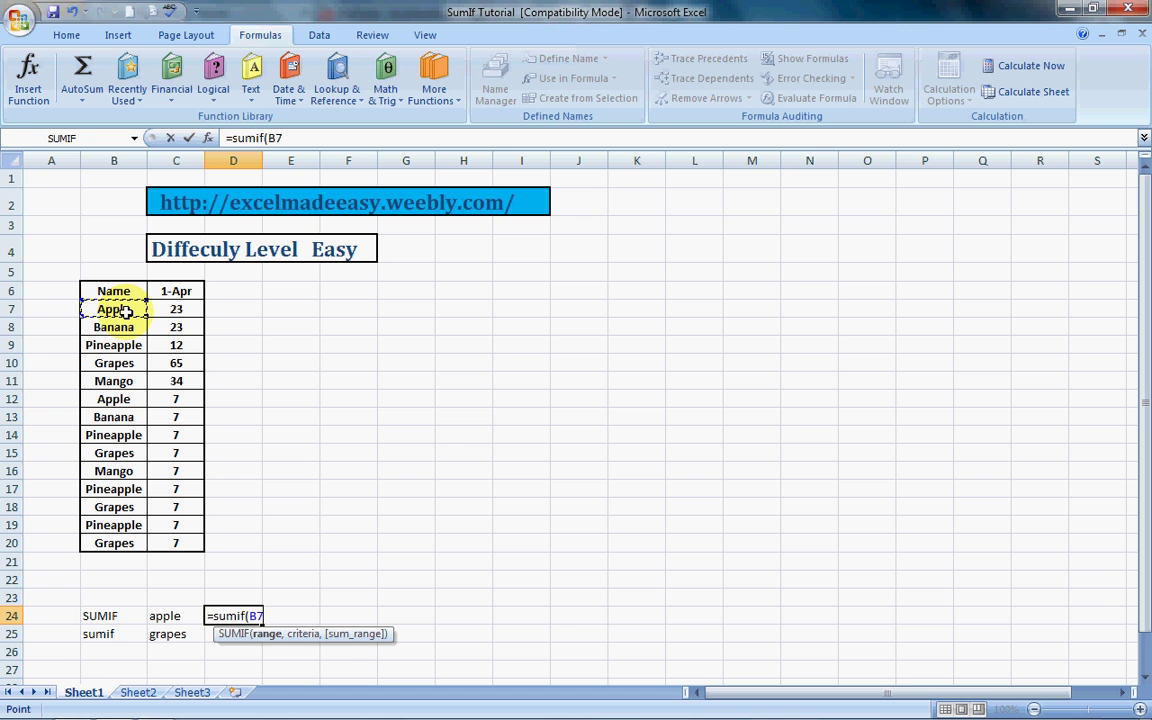
left_click_drag(124, 311, 130, 545)
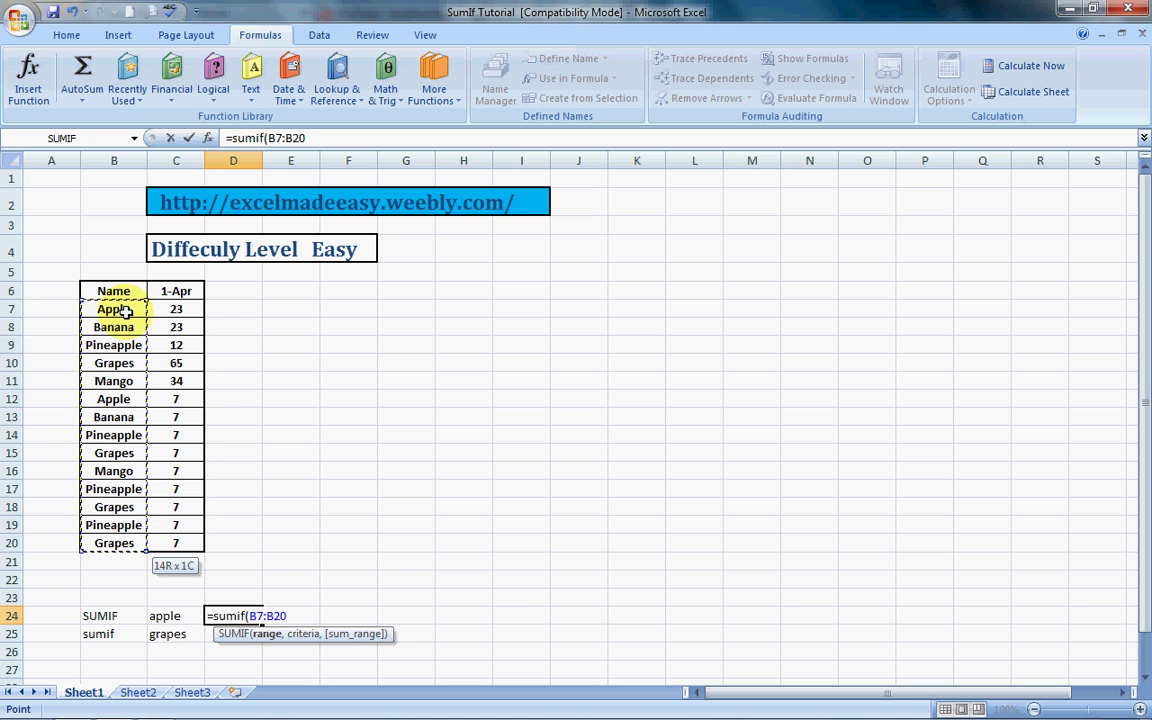
type(",")
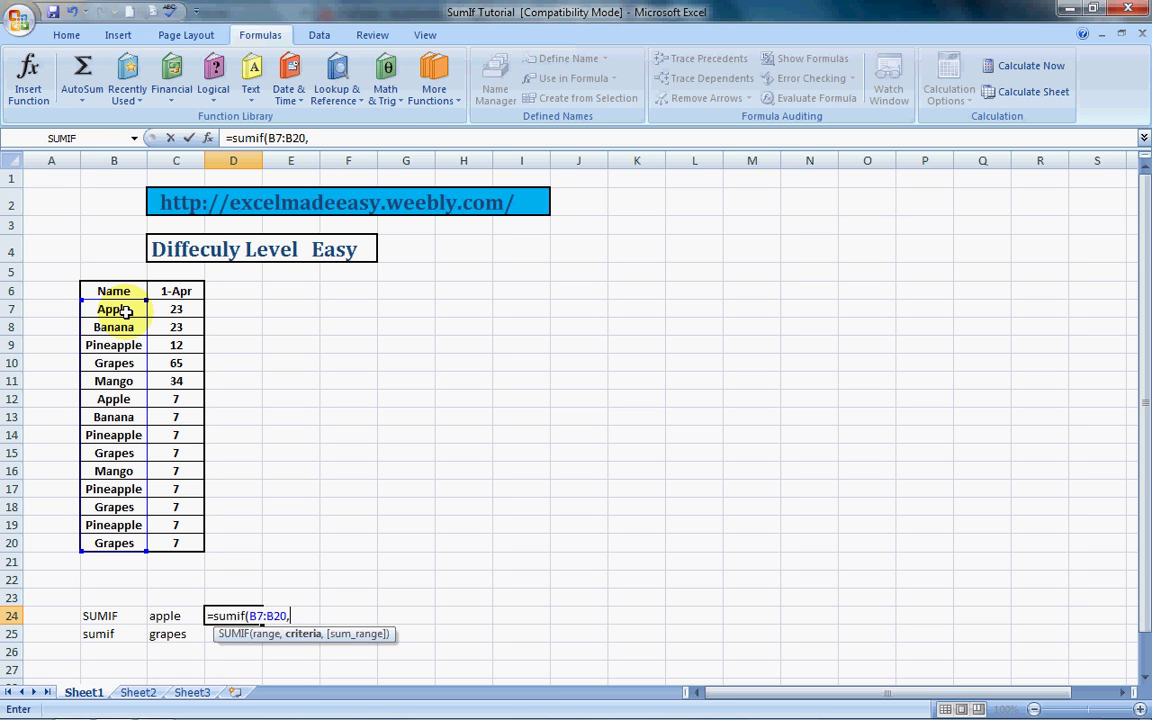
type("\"apple\",")
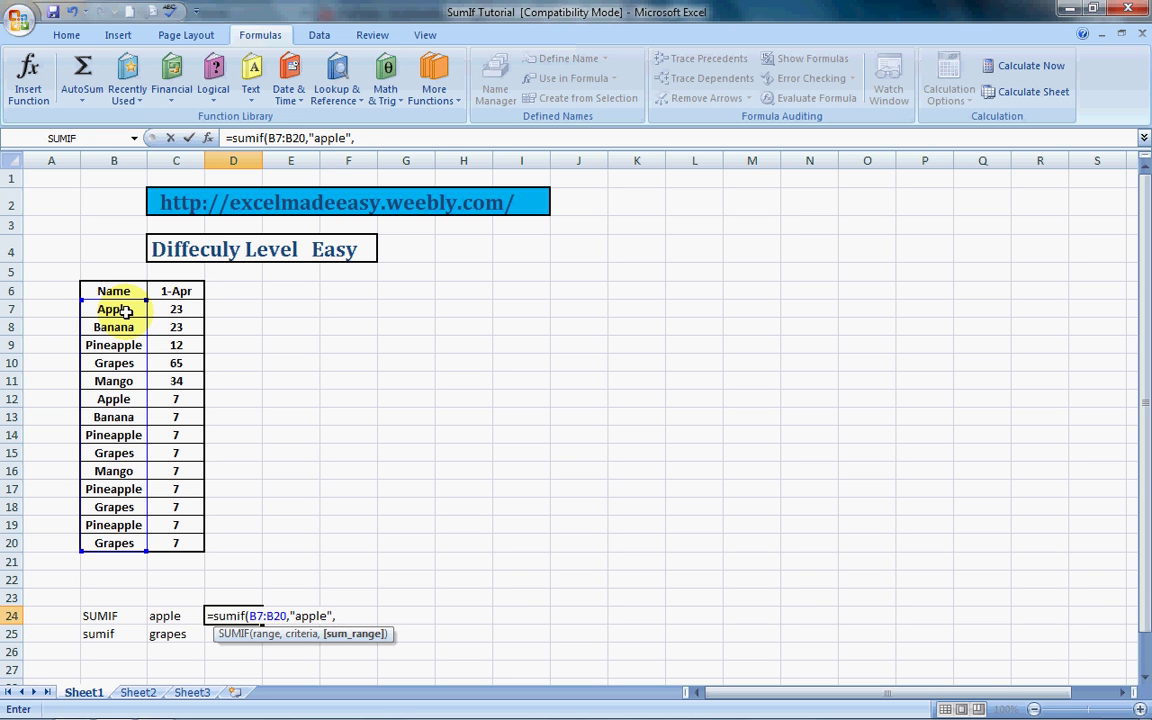
left_click_drag(186, 312, 186, 544)
type(")")
key("Return")
key("Up")
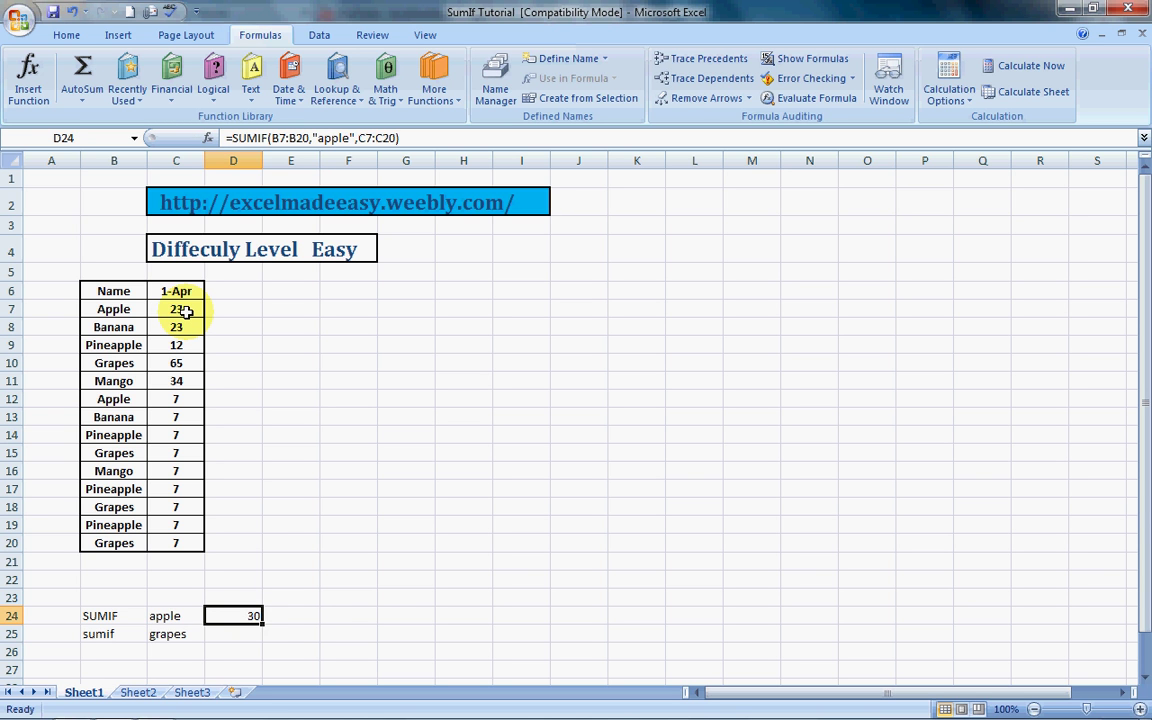
left_click(121, 306)
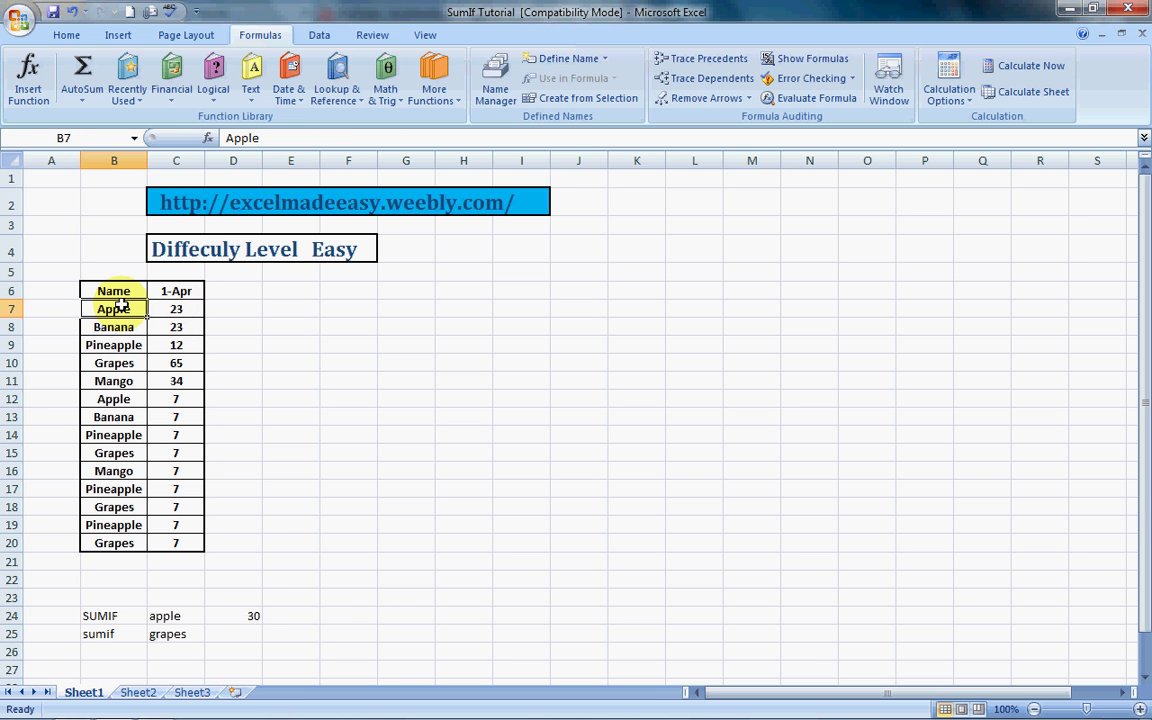
left_click(180, 309)
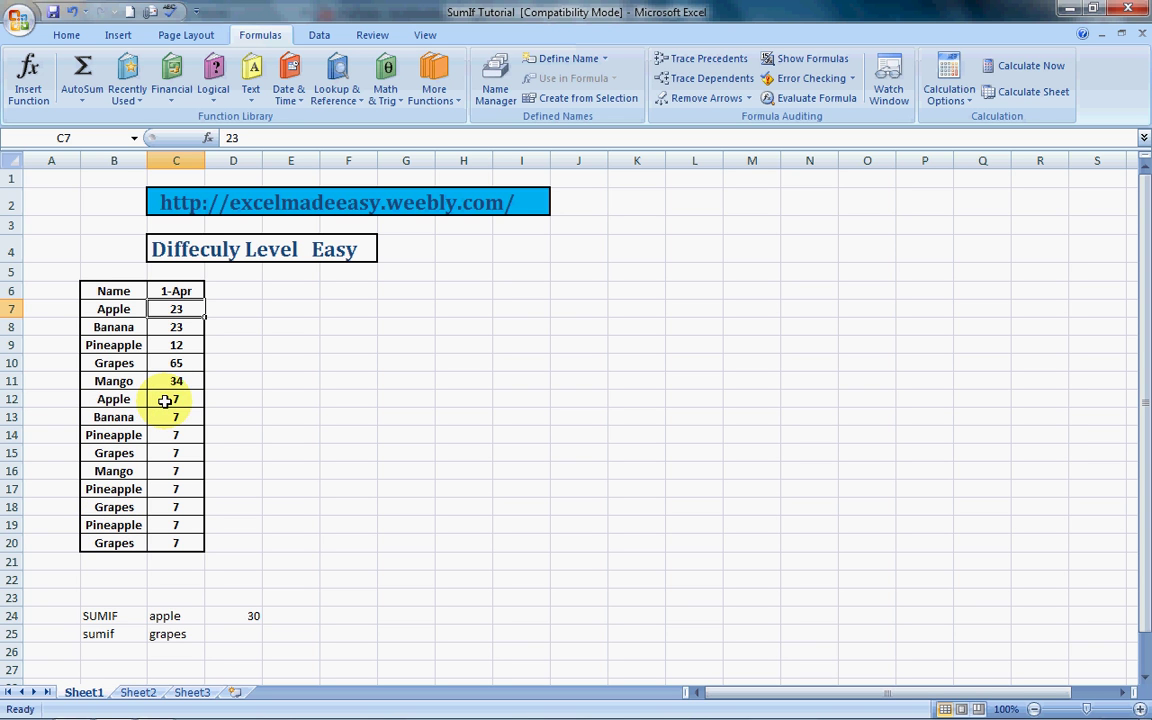
left_click(252, 616)
key("Down")
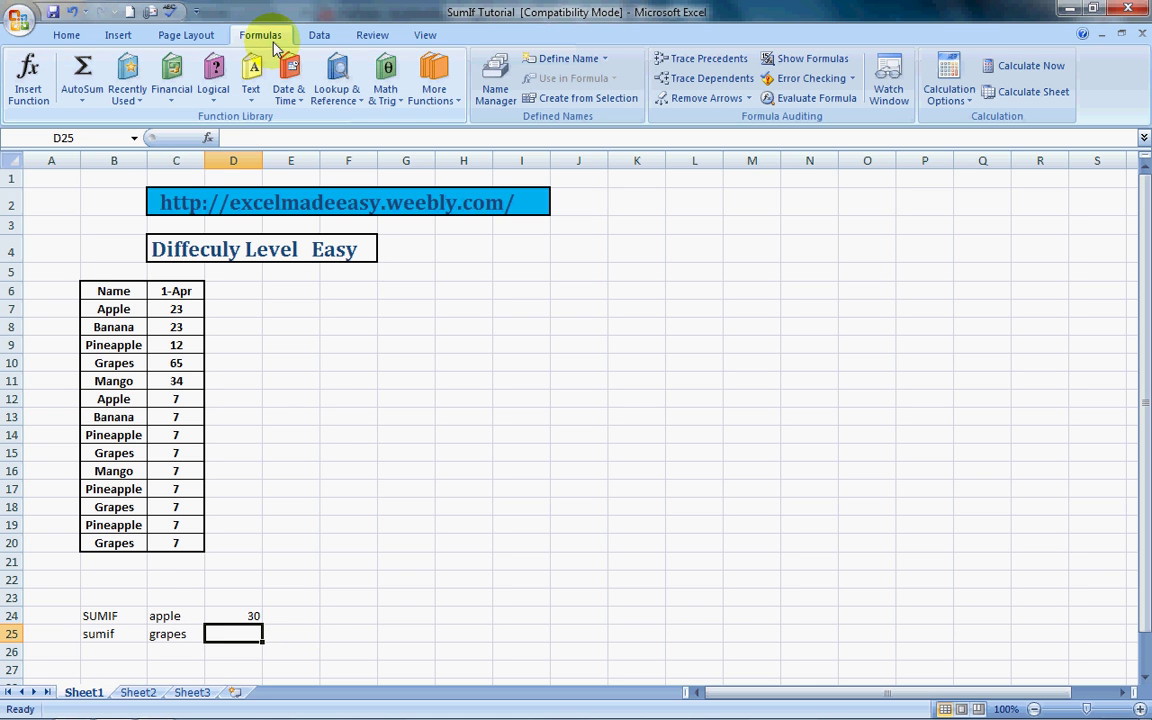
- Search Insert Function for 'sumif' and open SUMIF's argument form for D25
left_click(28, 78)
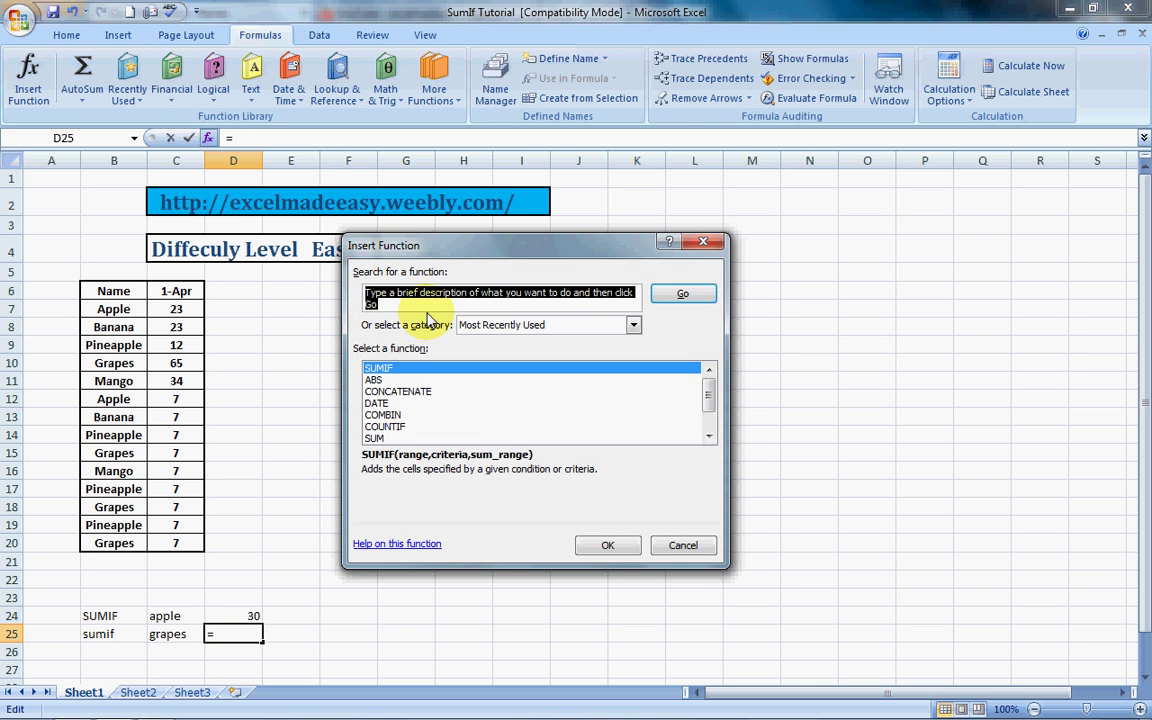
type("sumif")
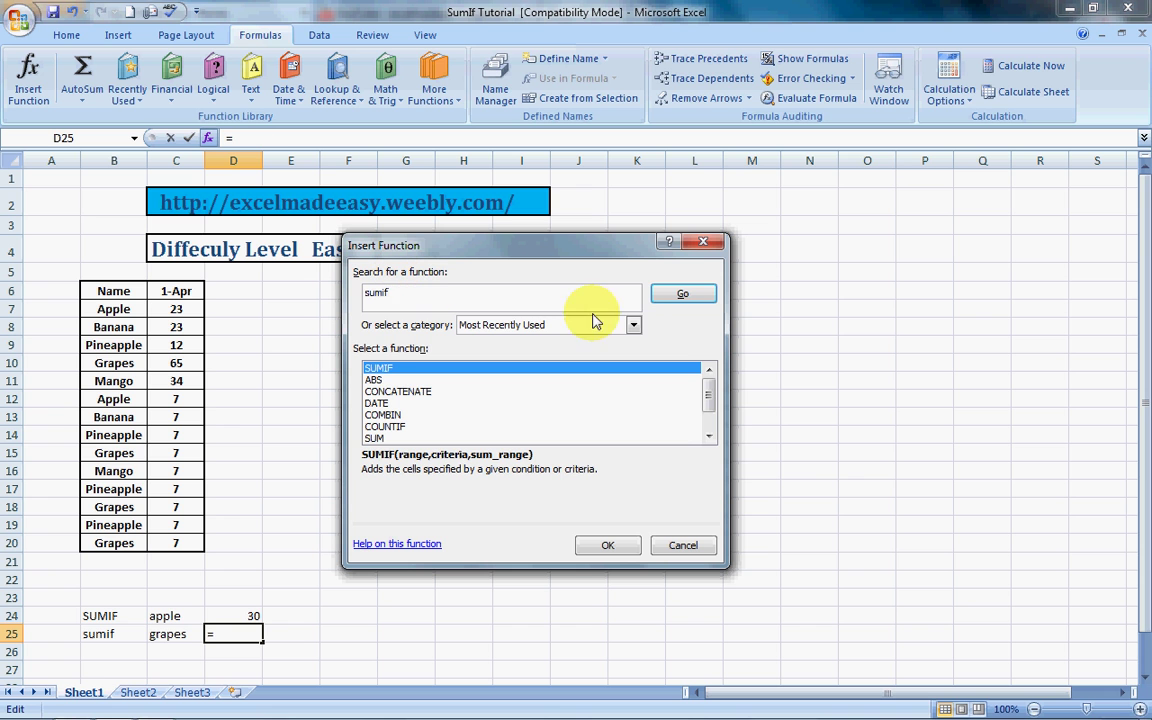
left_click(683, 295)
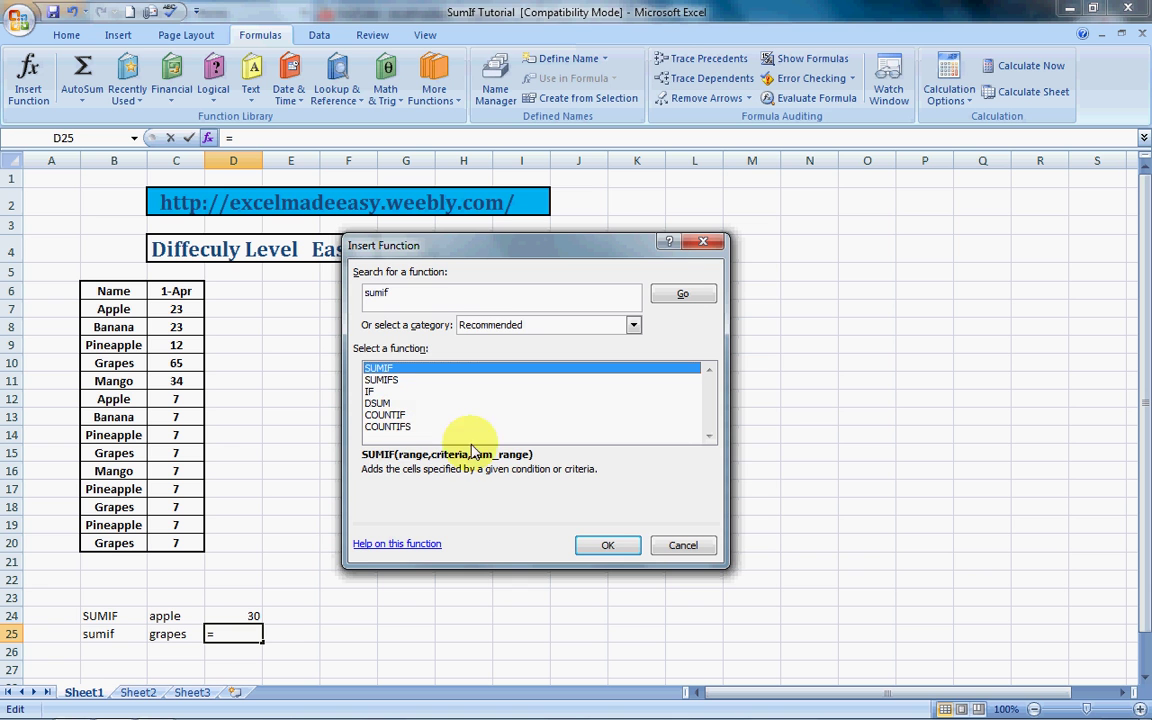
left_click(600, 545)
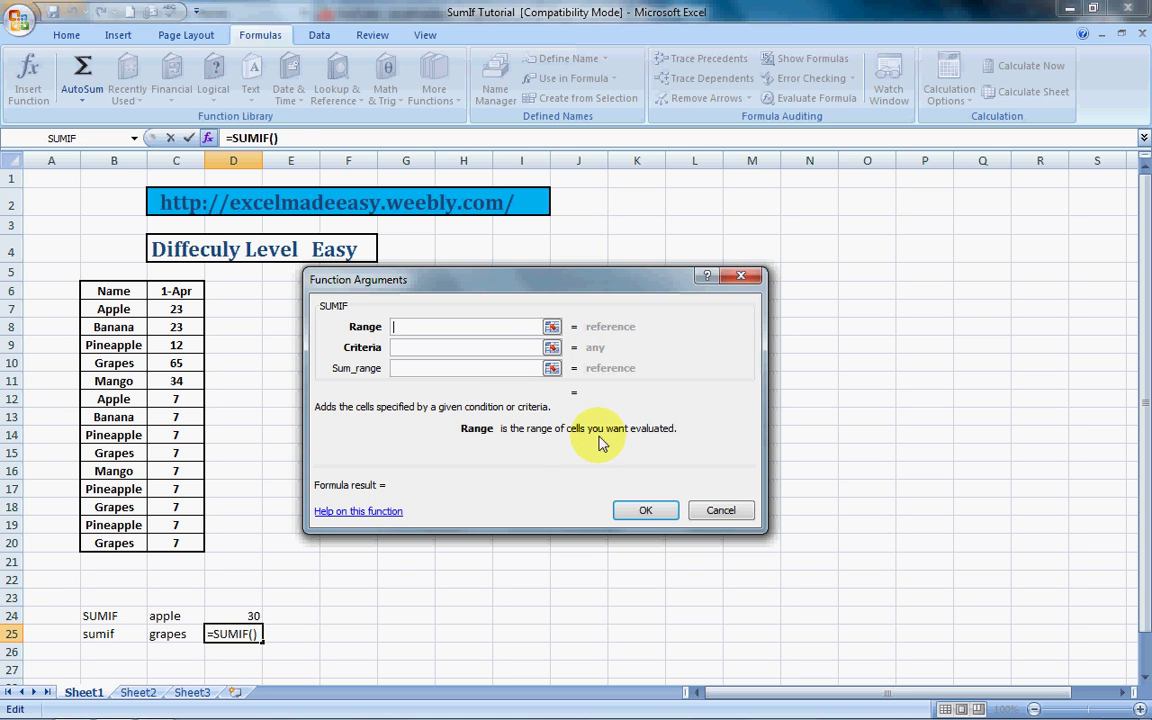
- Fill SUMIF arguments with range B7:B20, criteria B10 and sum range C7:C20, giving 86 for grapes
left_click_drag(122, 305, 113, 543)
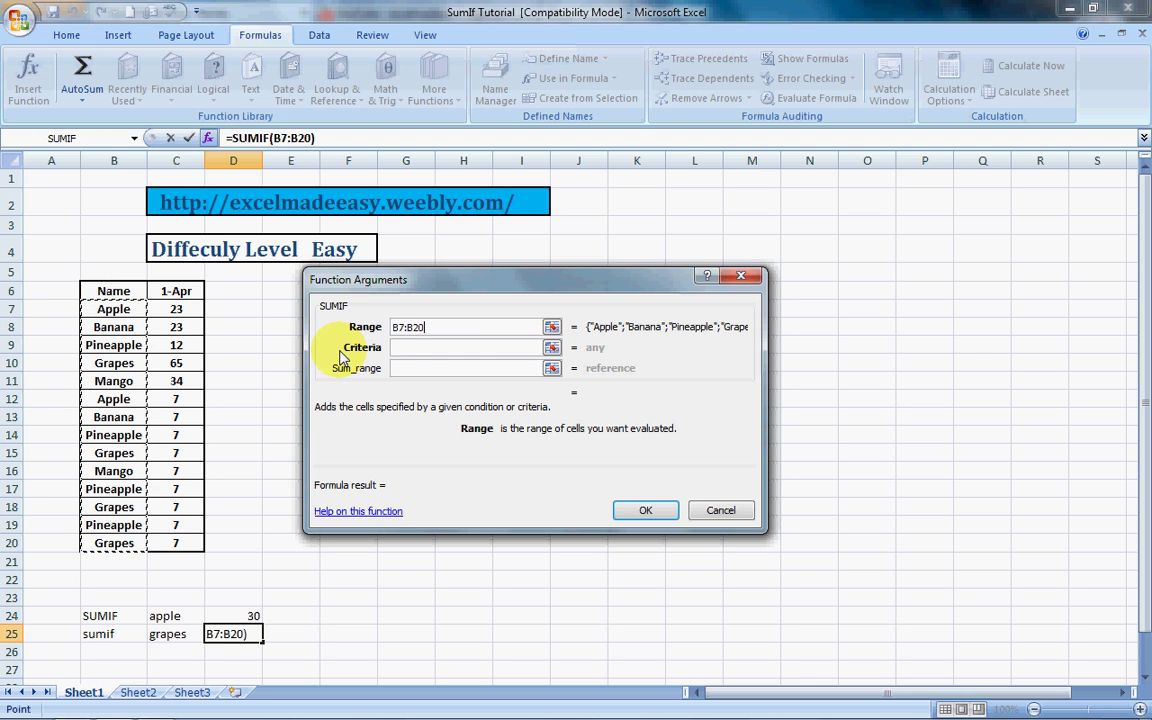
left_click(398, 348)
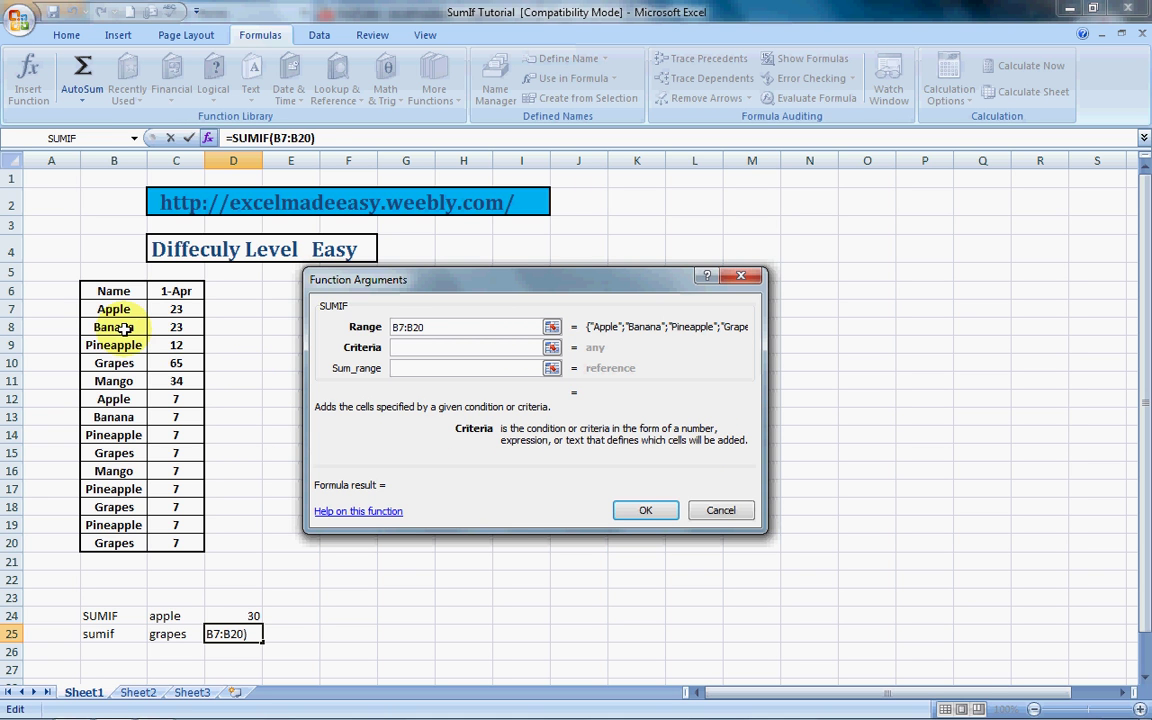
left_click(120, 364)
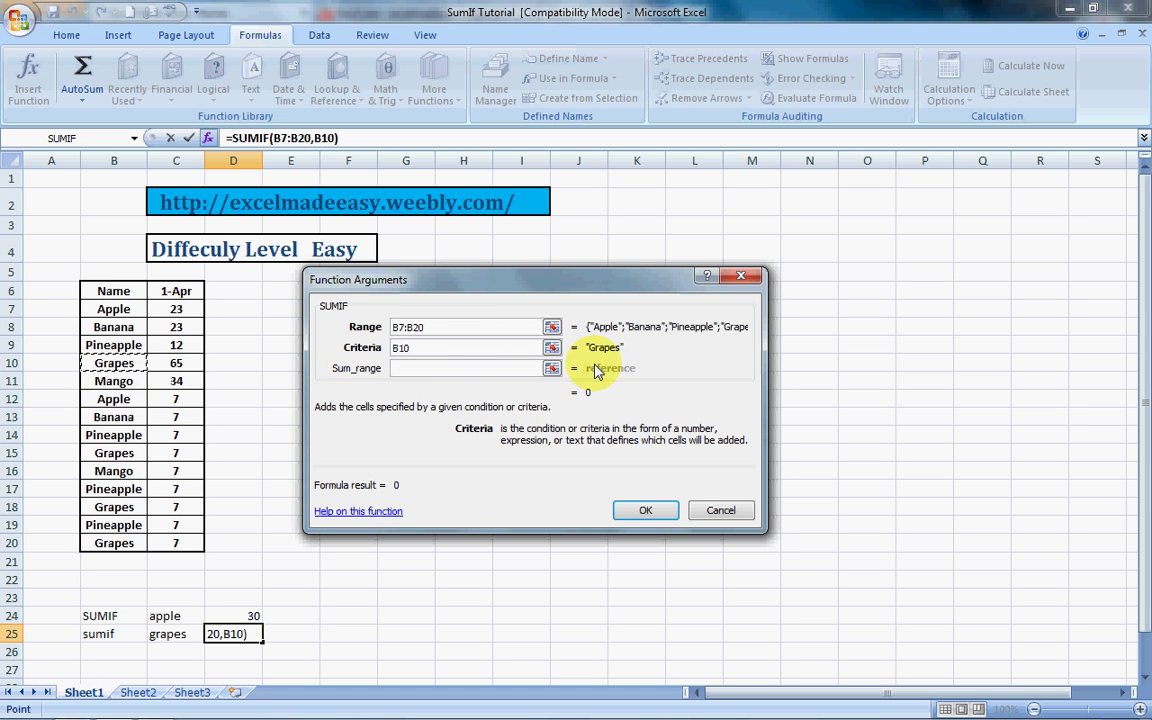
left_click(436, 369)
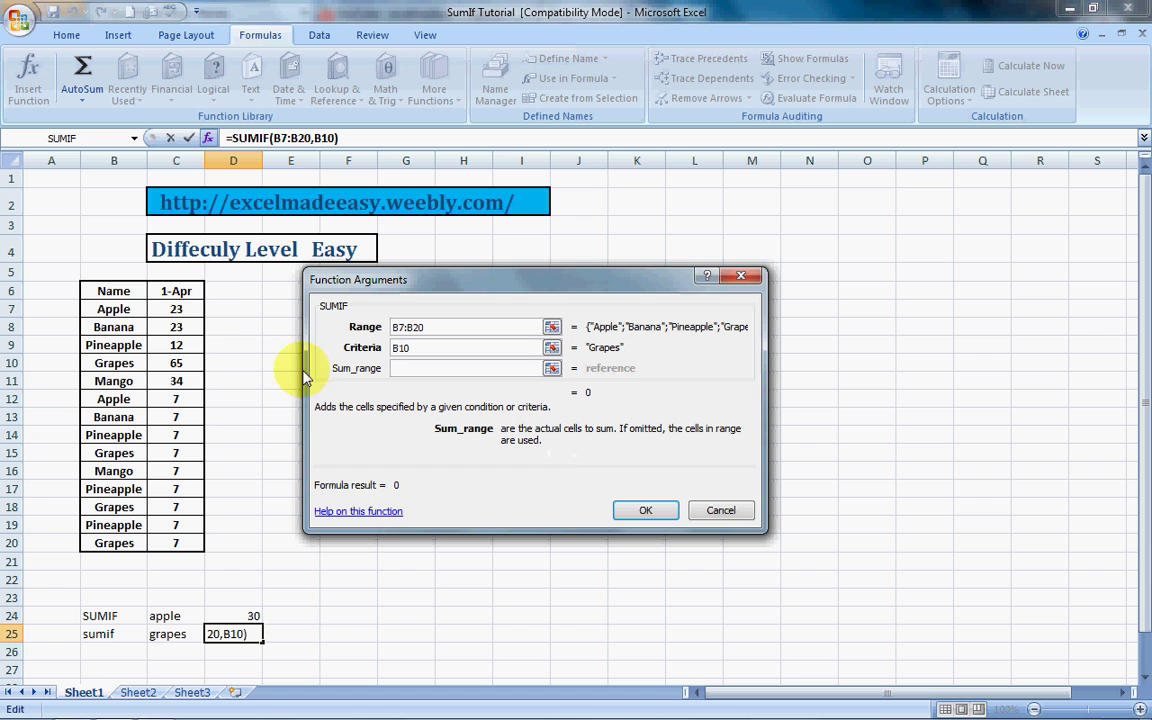
left_click(194, 309)
type(":C10")
key("shift+Down")
key("shift+Down")
key("shift+Down")
key("shift+Down")
key("shift+Down")
key("shift+Down")
key("shift+Down")
key("shift+Down")
key("shift+Down")
key("shift+Down")
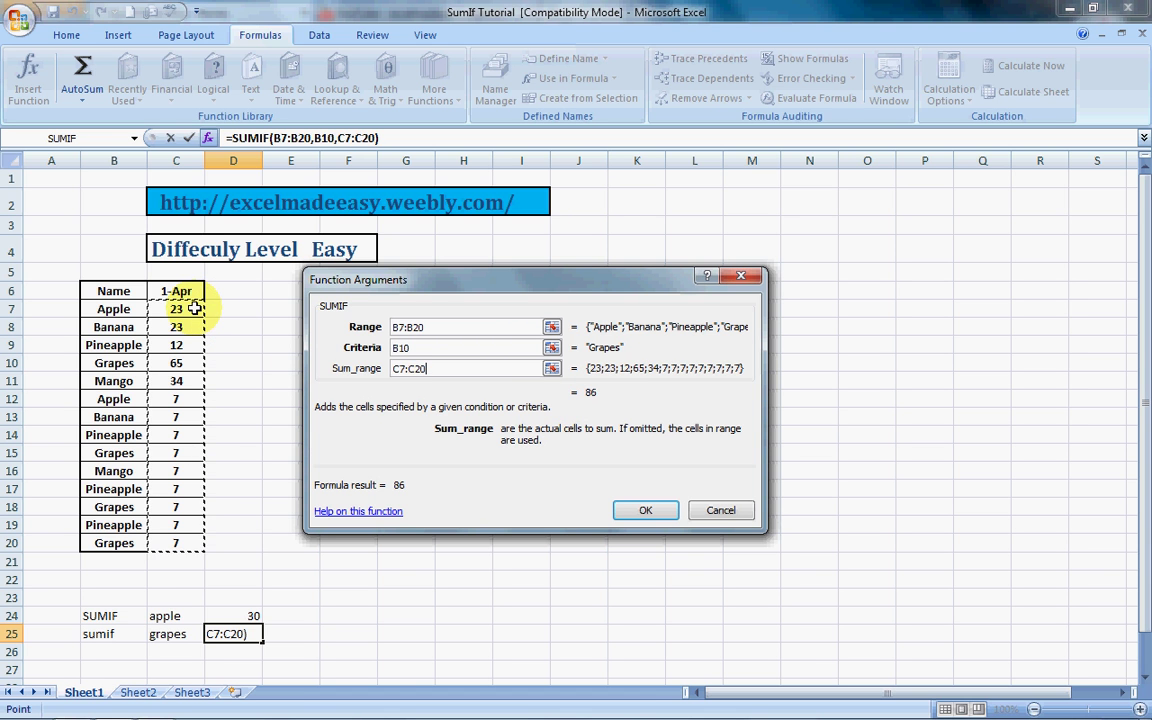
key("Return")
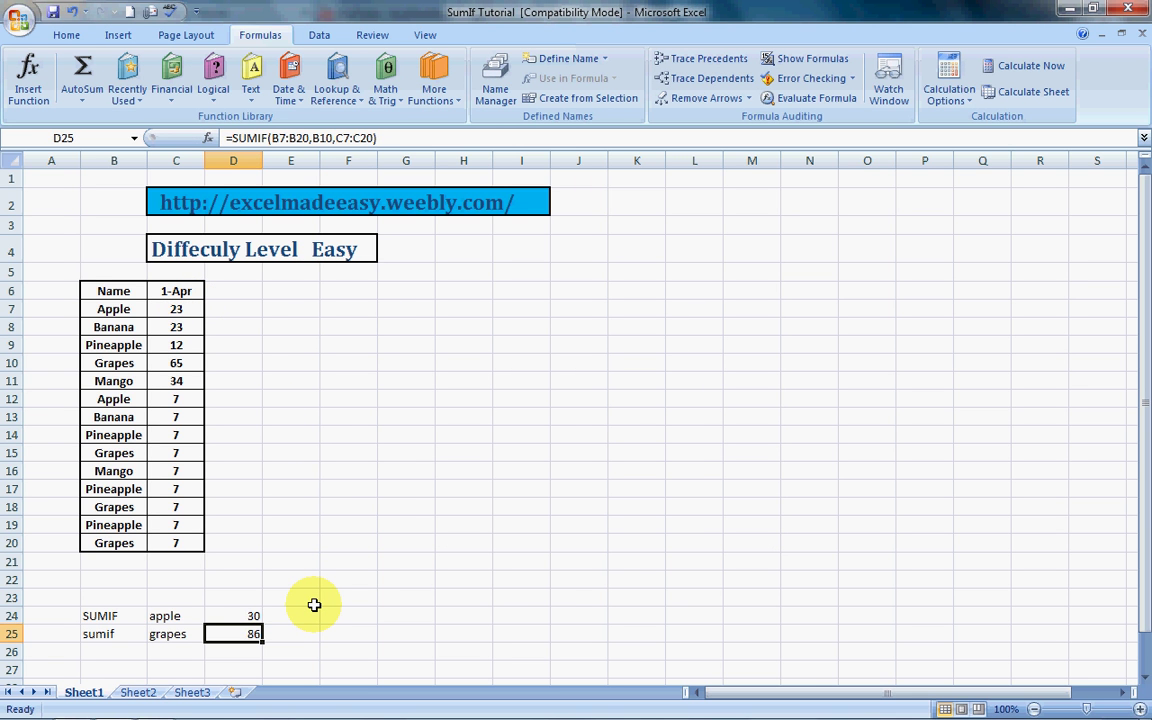
- Review the D25 formula, then switch to the Excel Made Easy home page in Firefox
key("Right")
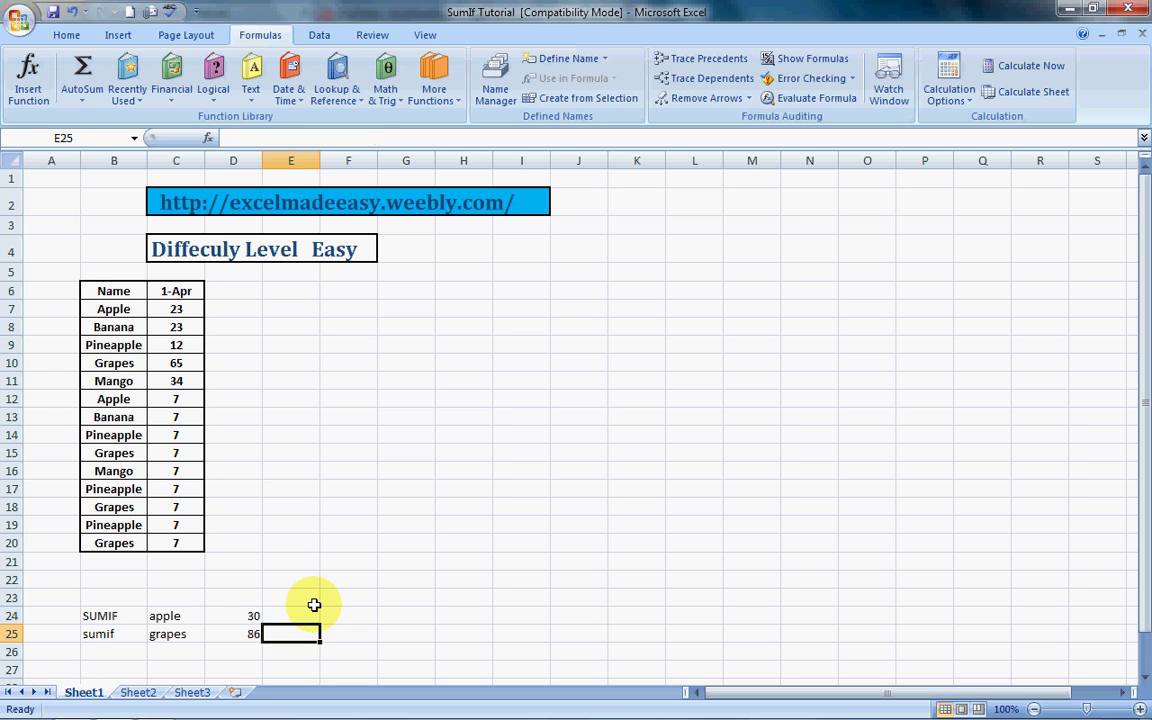
key("Left")
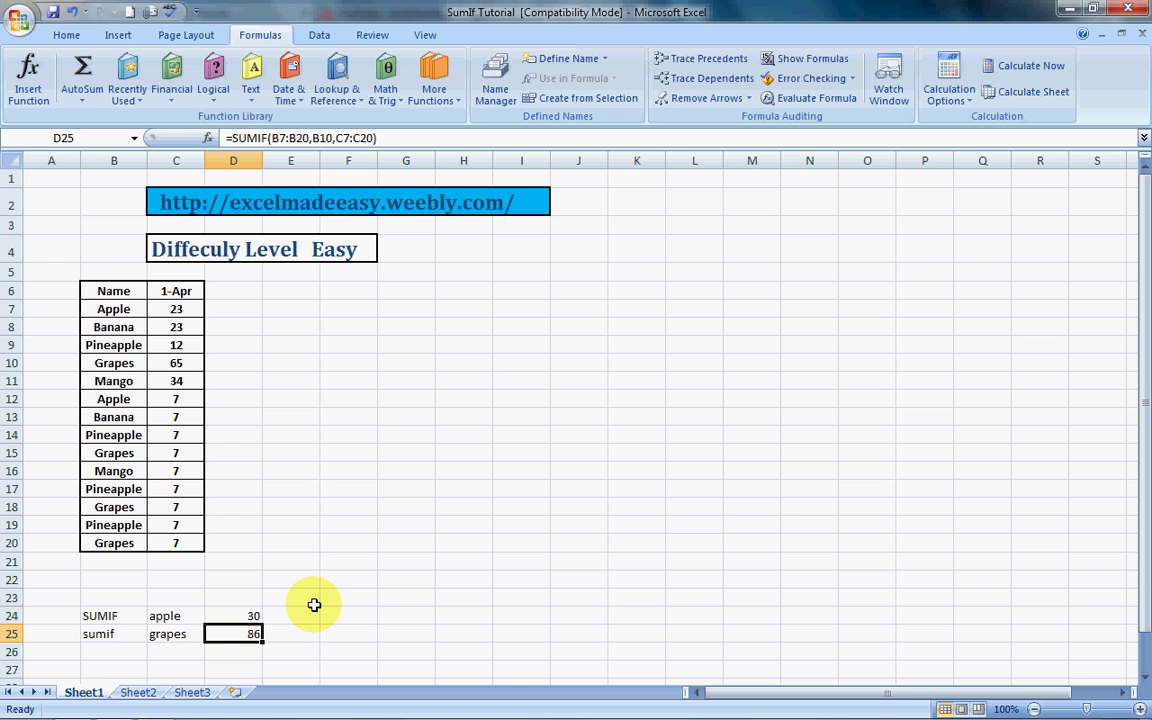
key("alt+Tab")
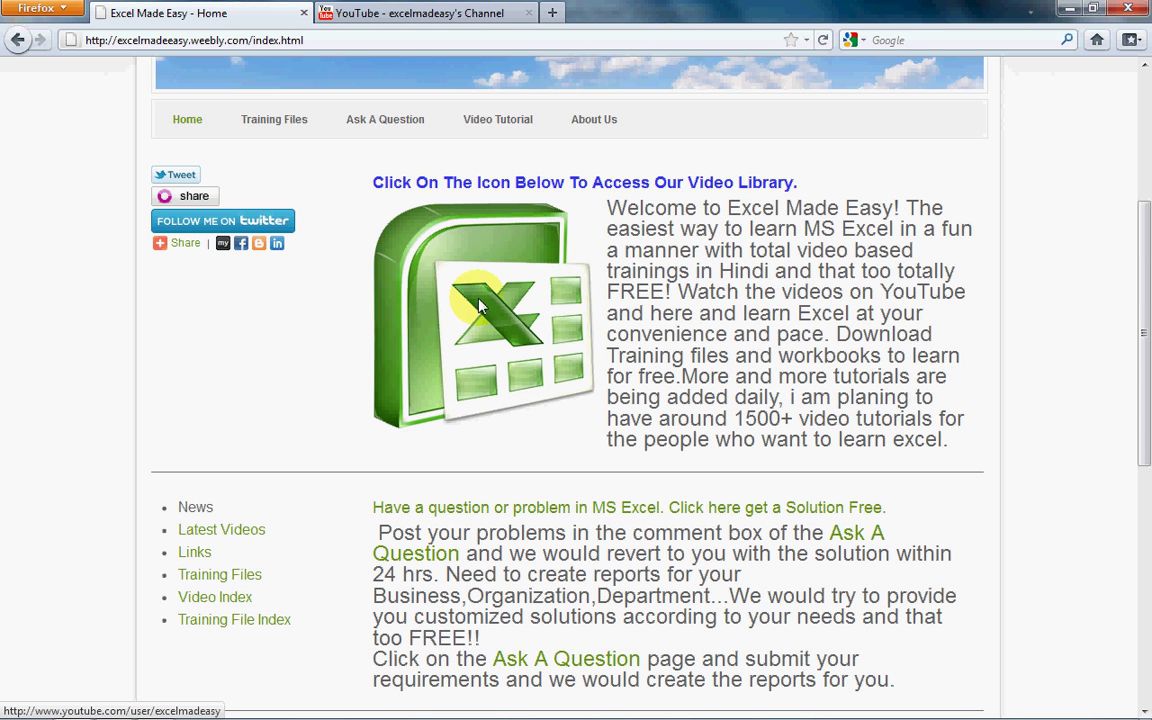
- Browse the YouTube channel page and show its uploads as a grid
left_click(410, 13)
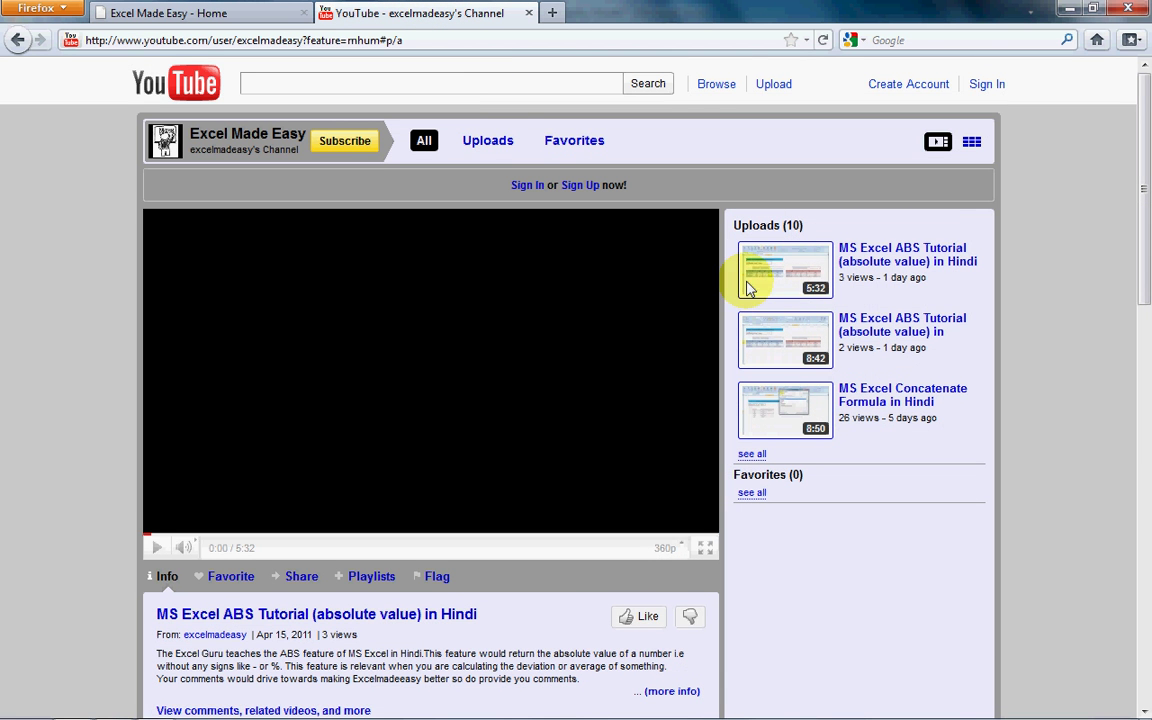
scroll(1146, 150, "down", 2)
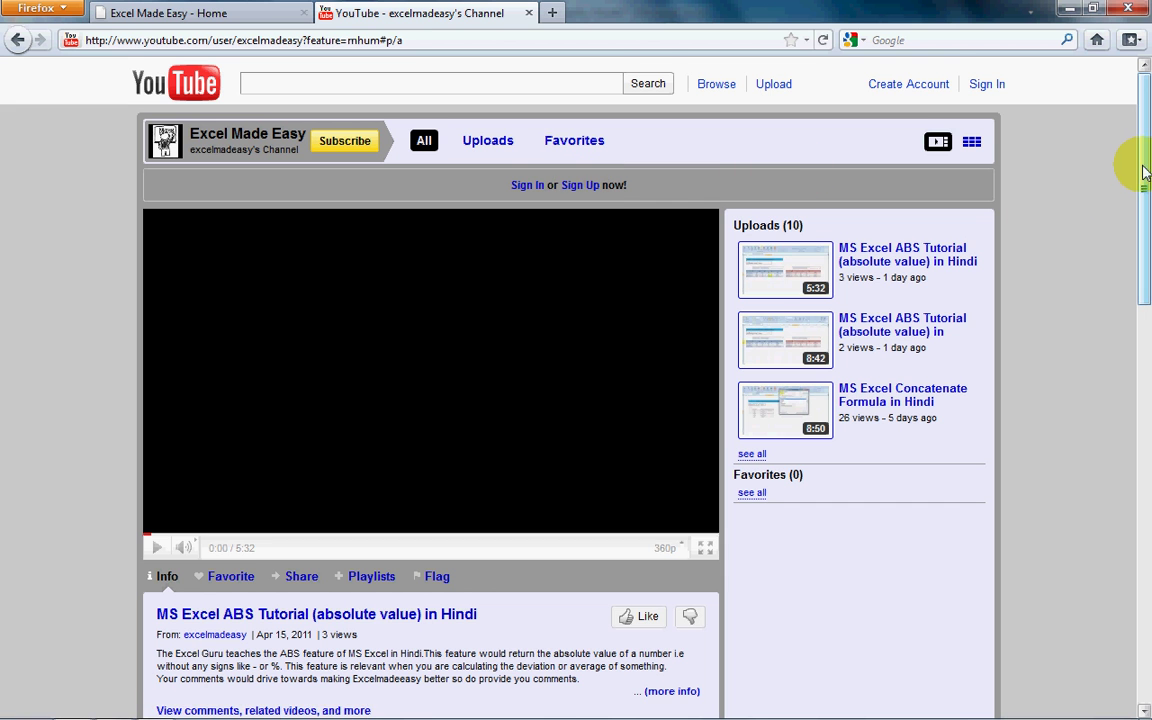
left_click_drag(1145, 172, 1145, 178)
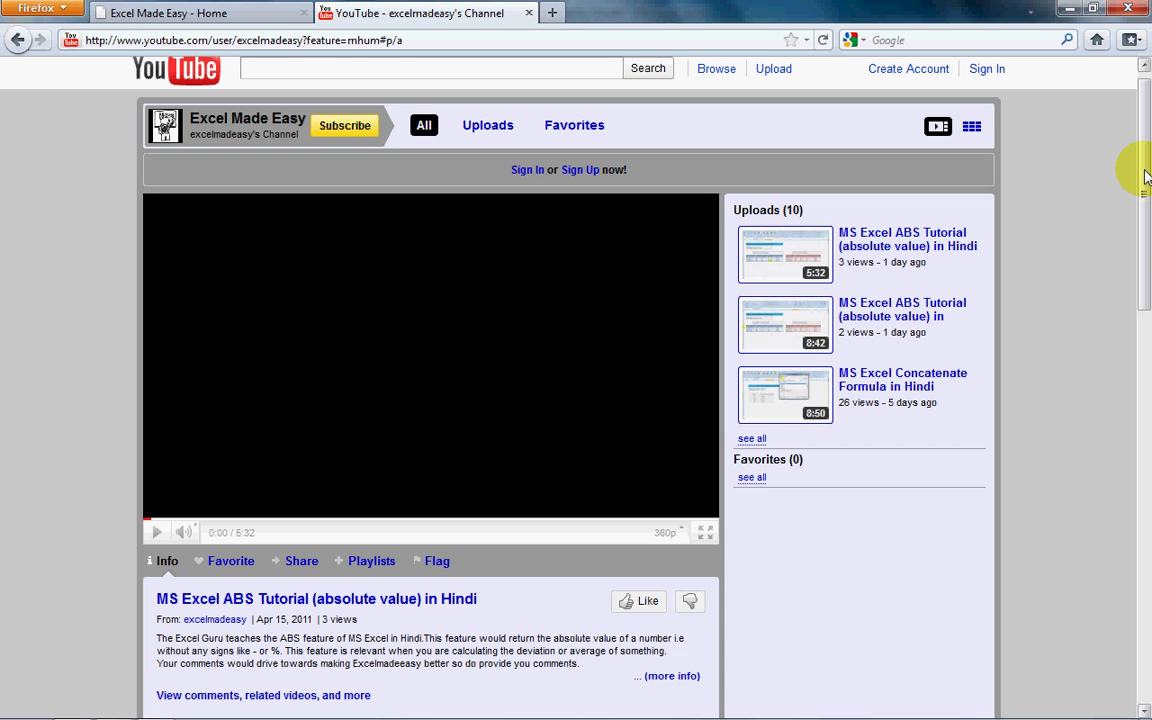
left_click_drag(1145, 176, 1145, 314)
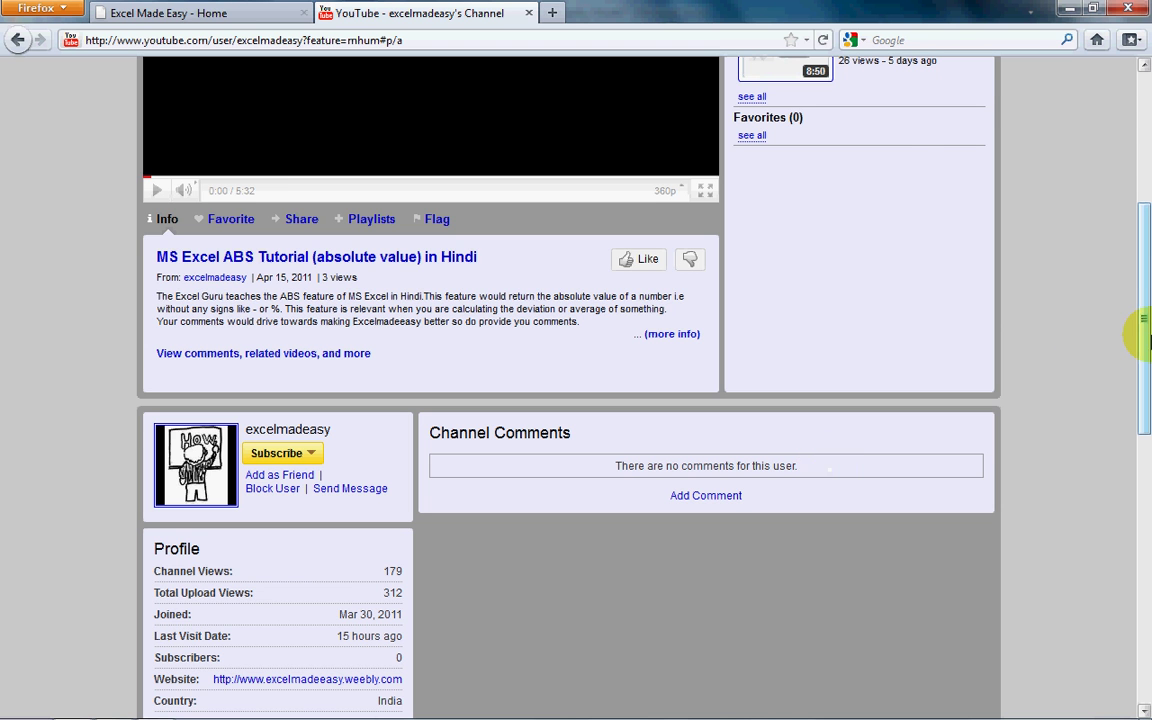
left_click_drag(1145, 340, 1141, 211)
left_click(975, 116)
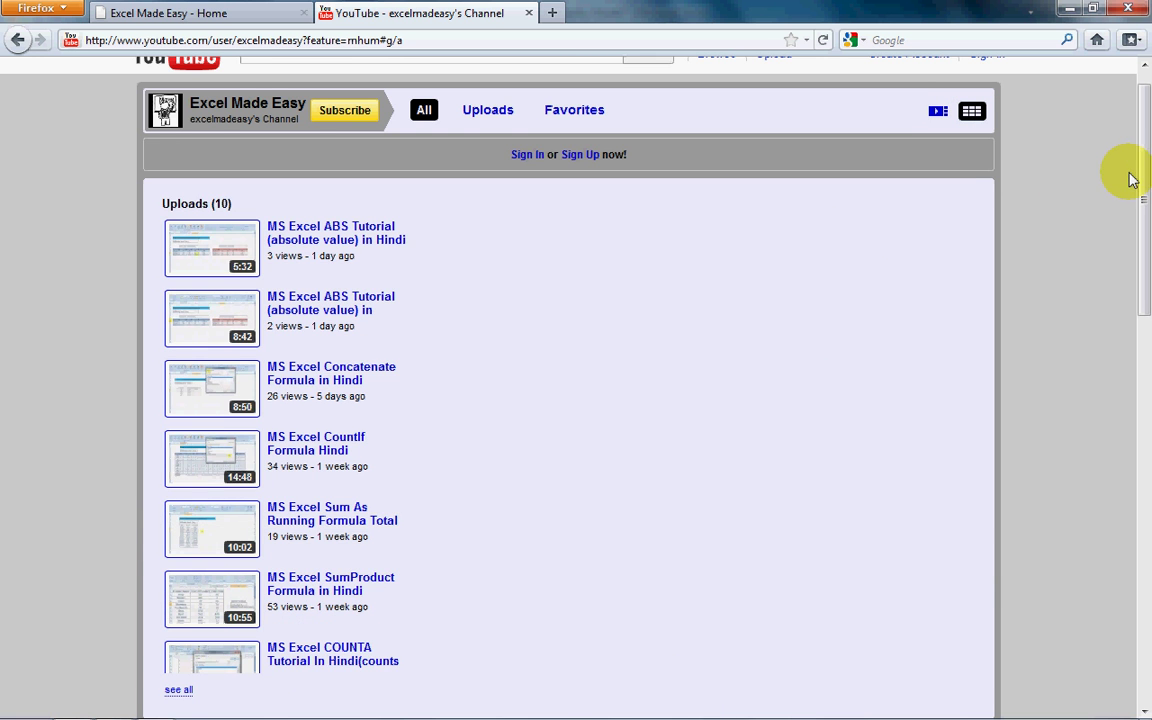
left_click_drag(1131, 170, 1147, 190)
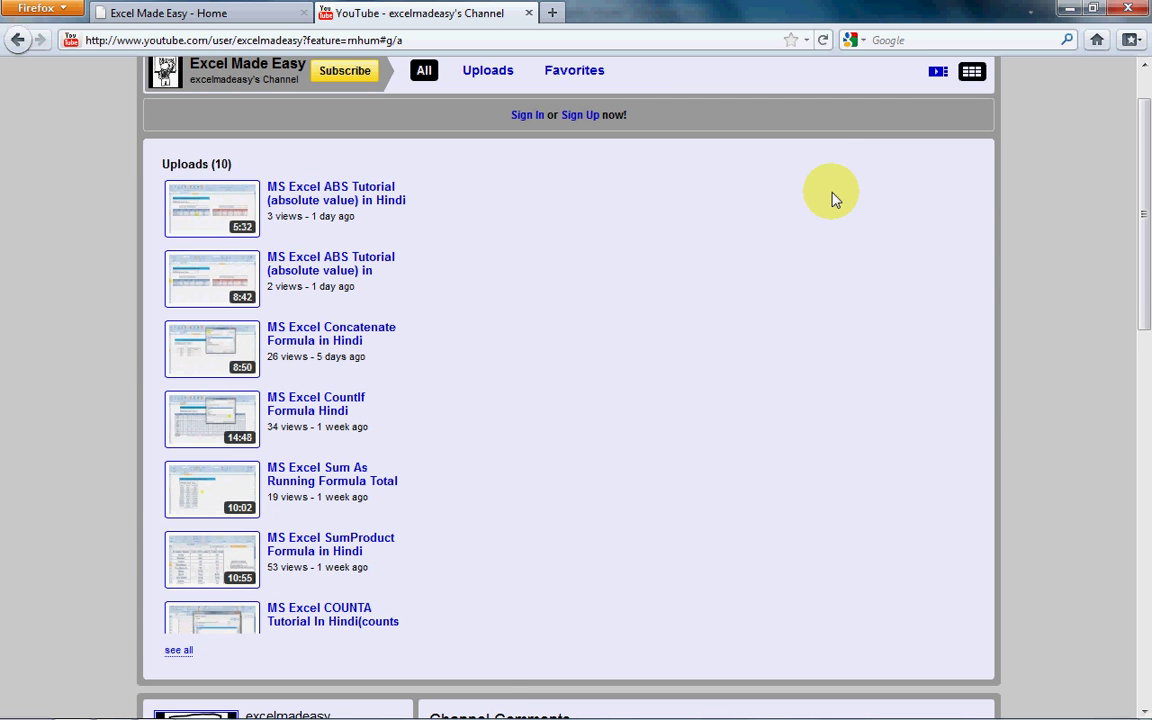
- View the Excel Made Easy Ask A Question form, then return to the SumIf Tutorial workbook
left_click(252, 15)
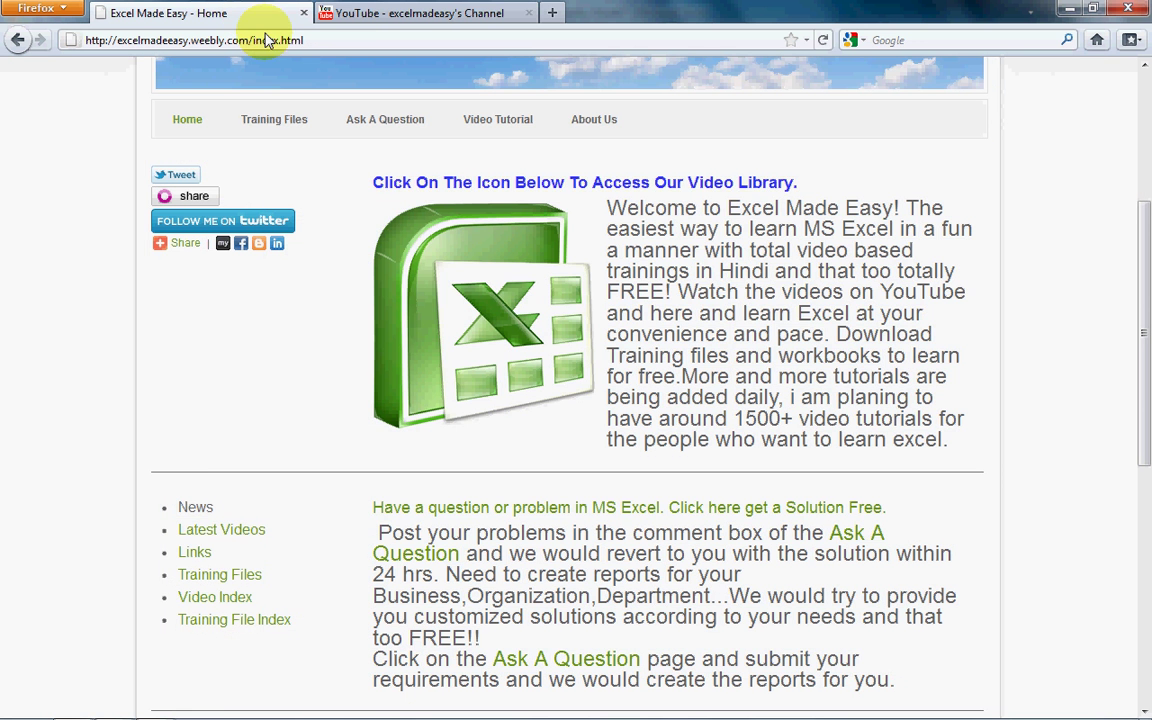
left_click(375, 120)
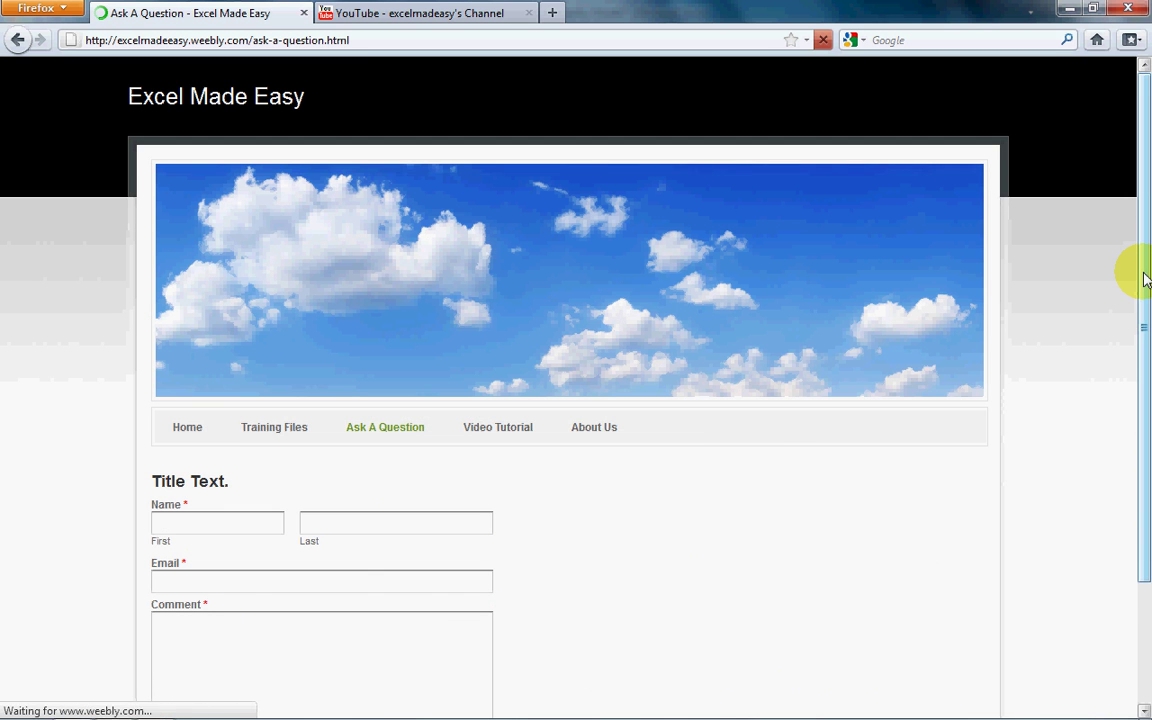
scroll(1143, 386, "down", 3)
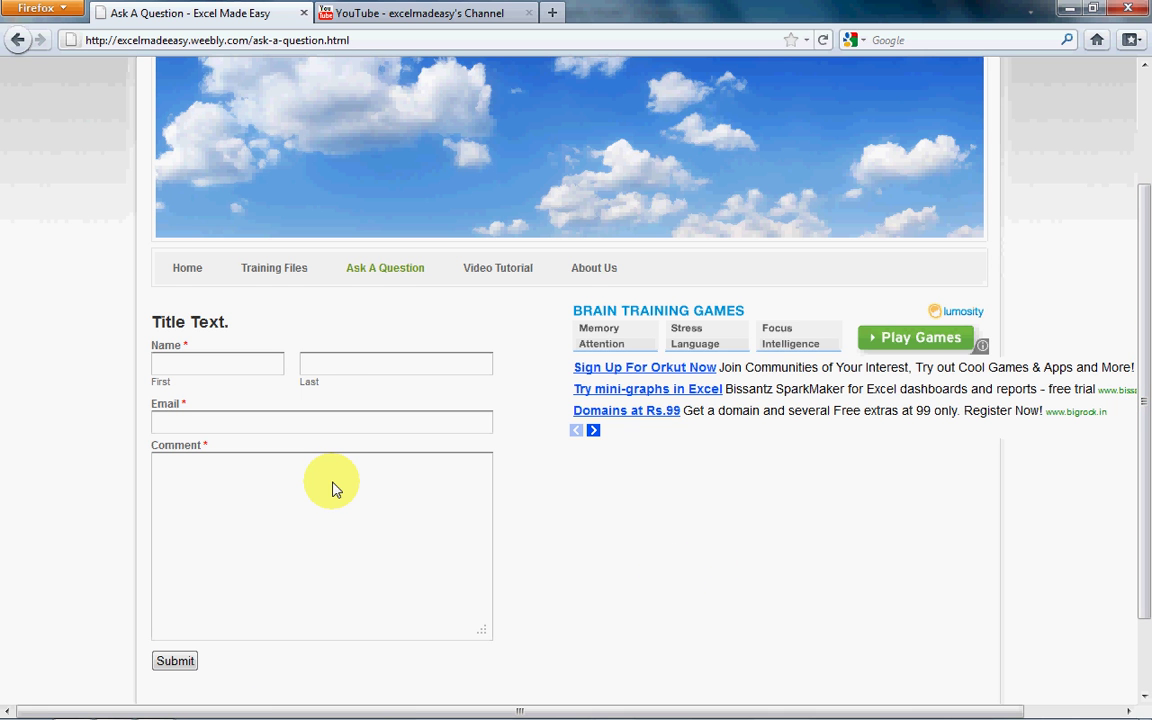
left_click(114, 707)
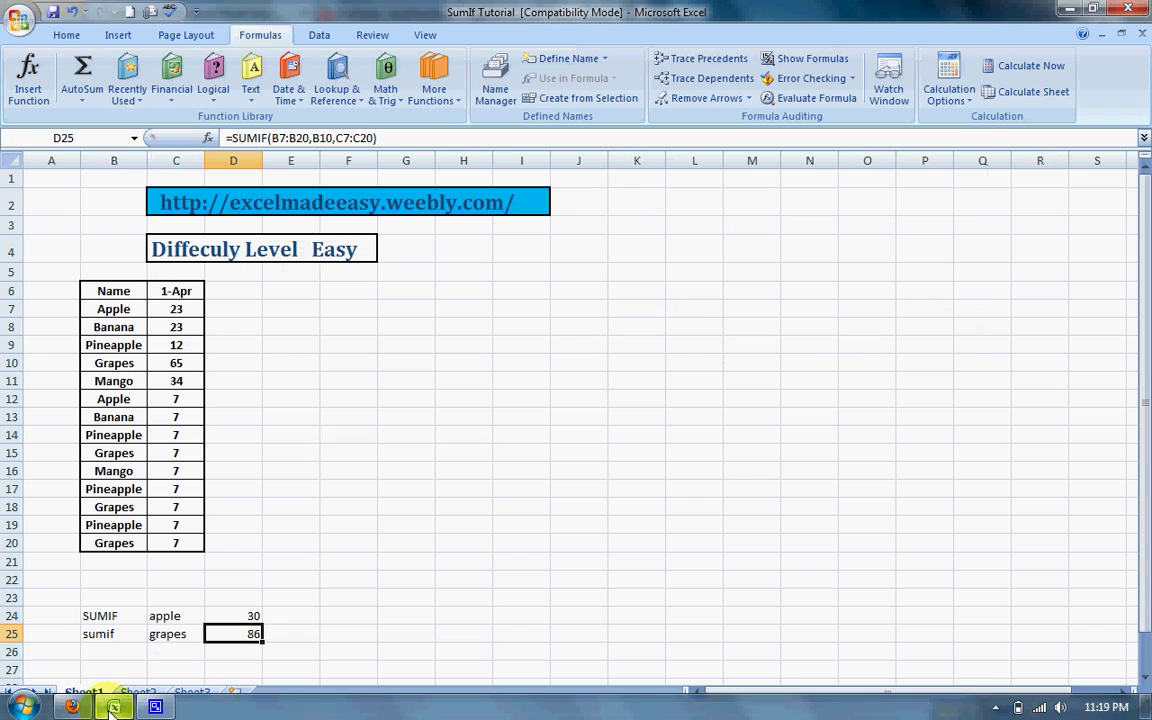
left_click(370, 435)
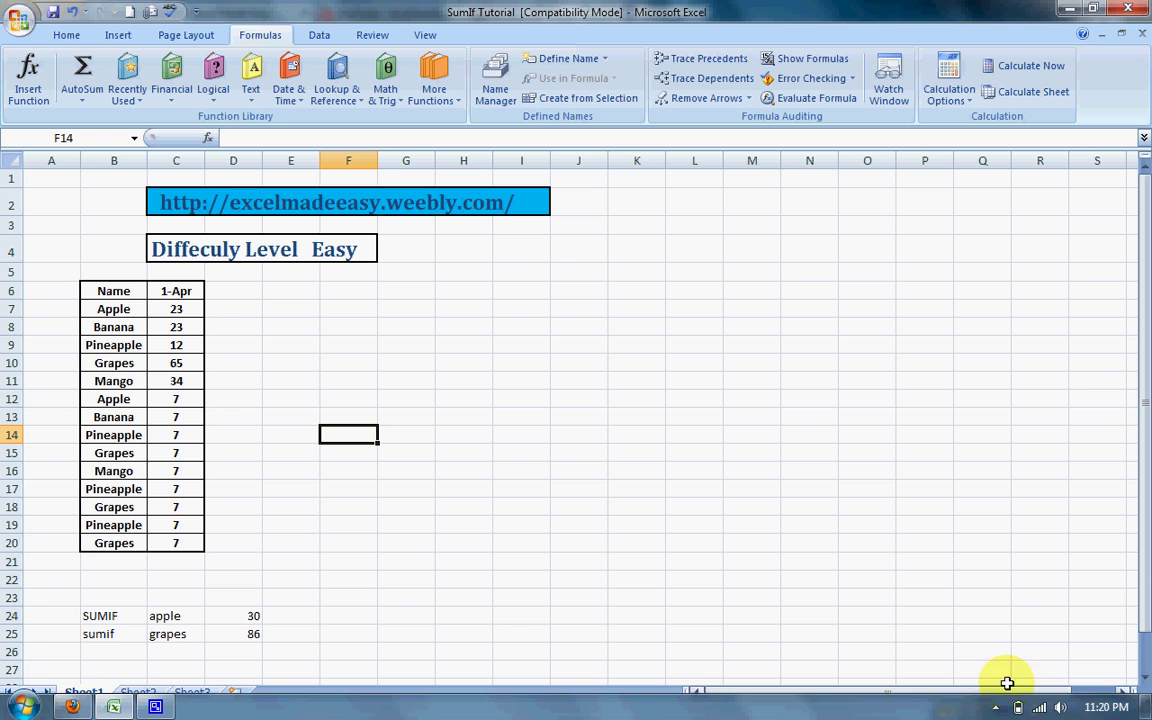
left_click(995, 707)
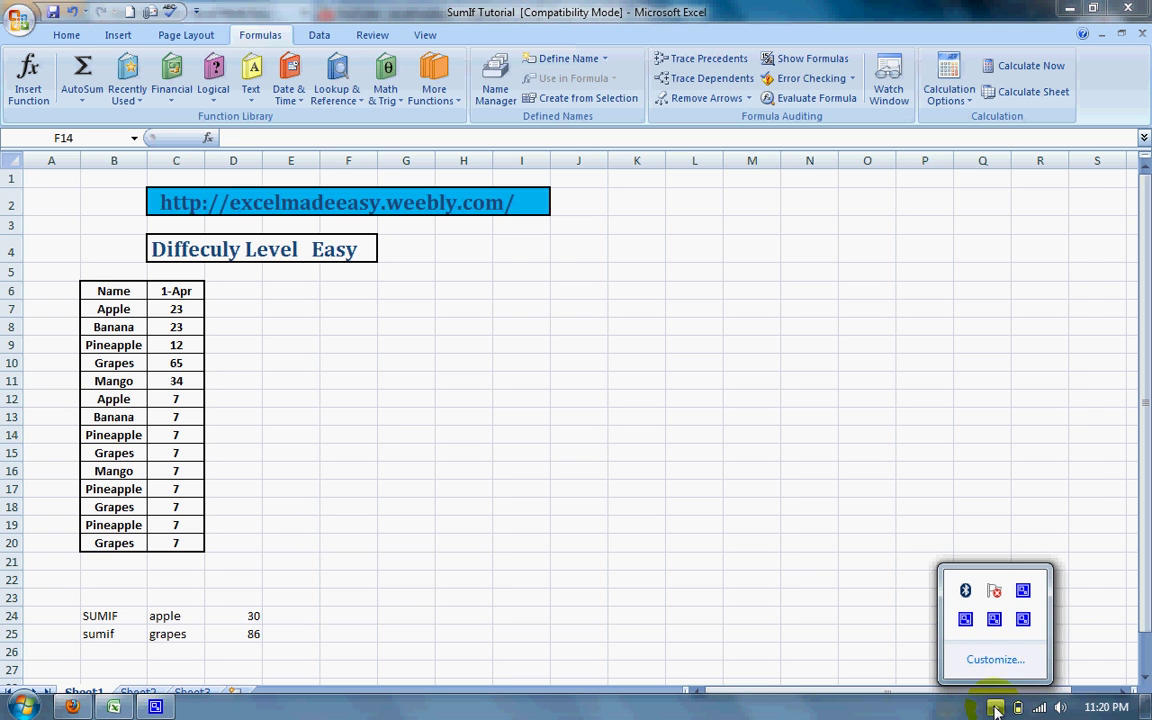
right_click(1021, 594)
left_click(1075, 535)
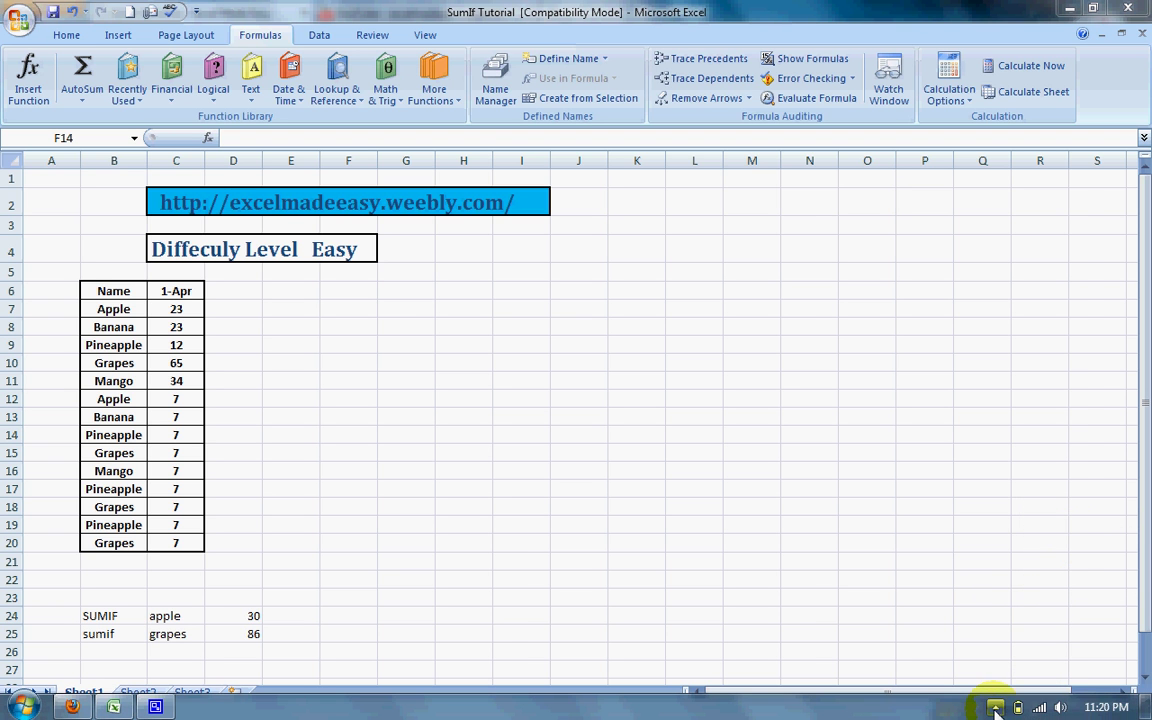
right_click(995, 710)
left_click(942, 694)
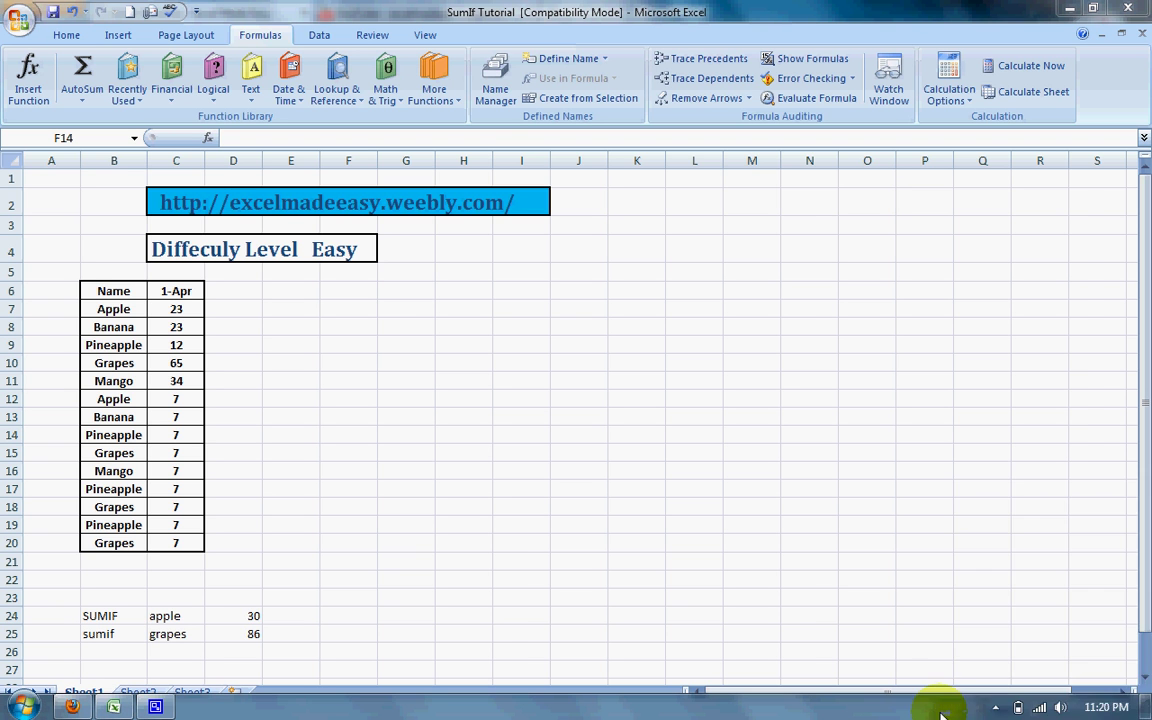
left_click(996, 710)
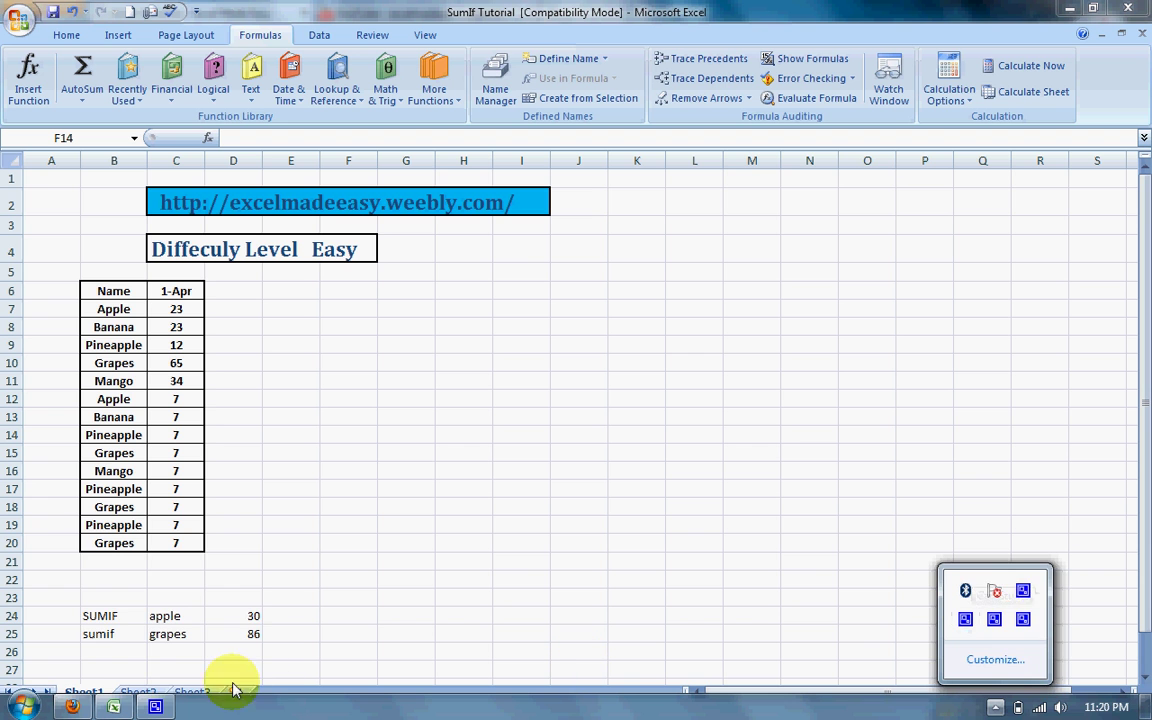
right_click(170, 707)
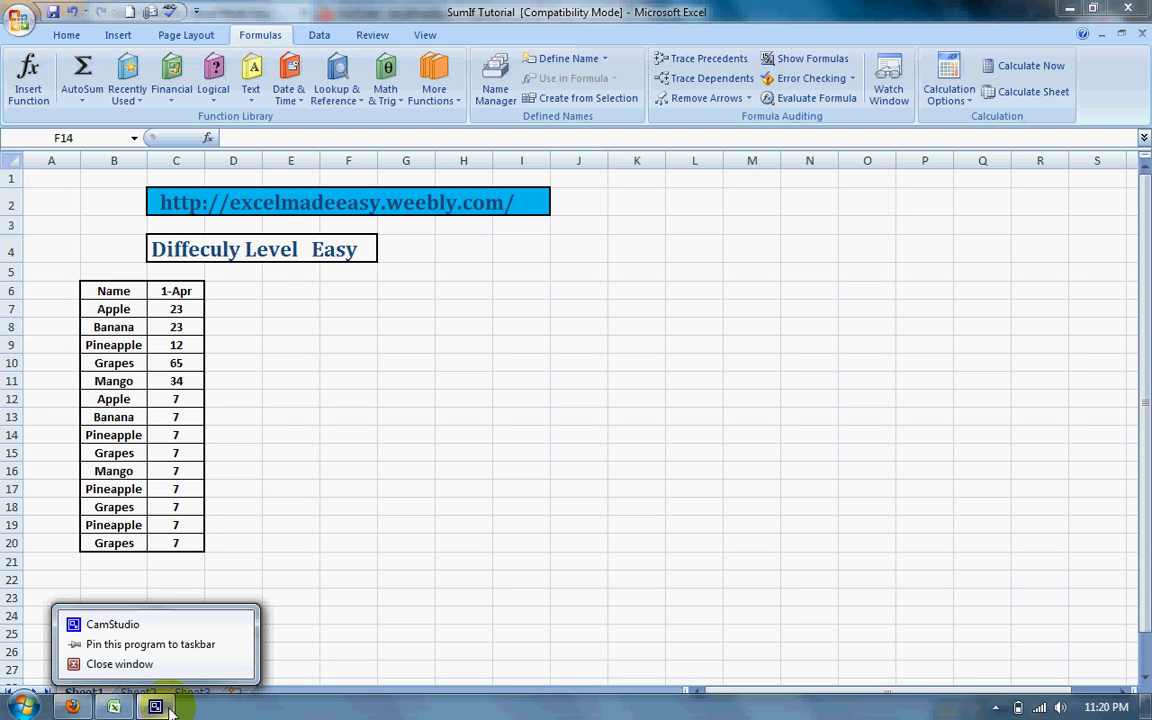
left_click(168, 707)
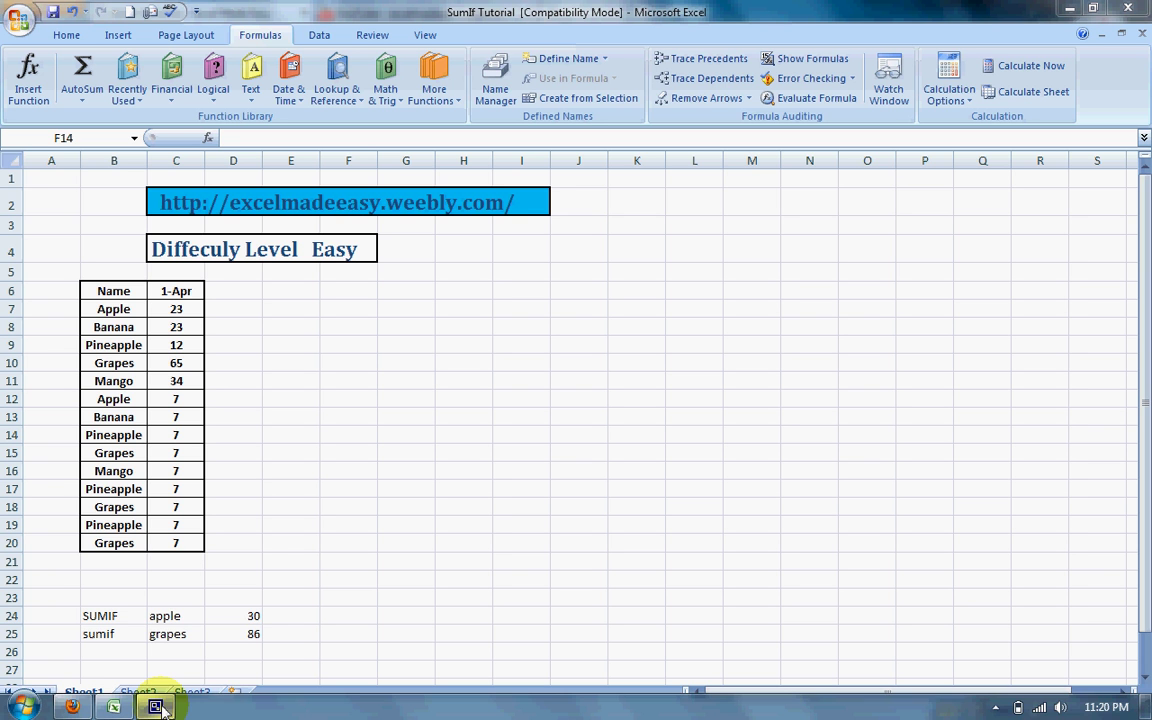
mouse_move(155, 709)
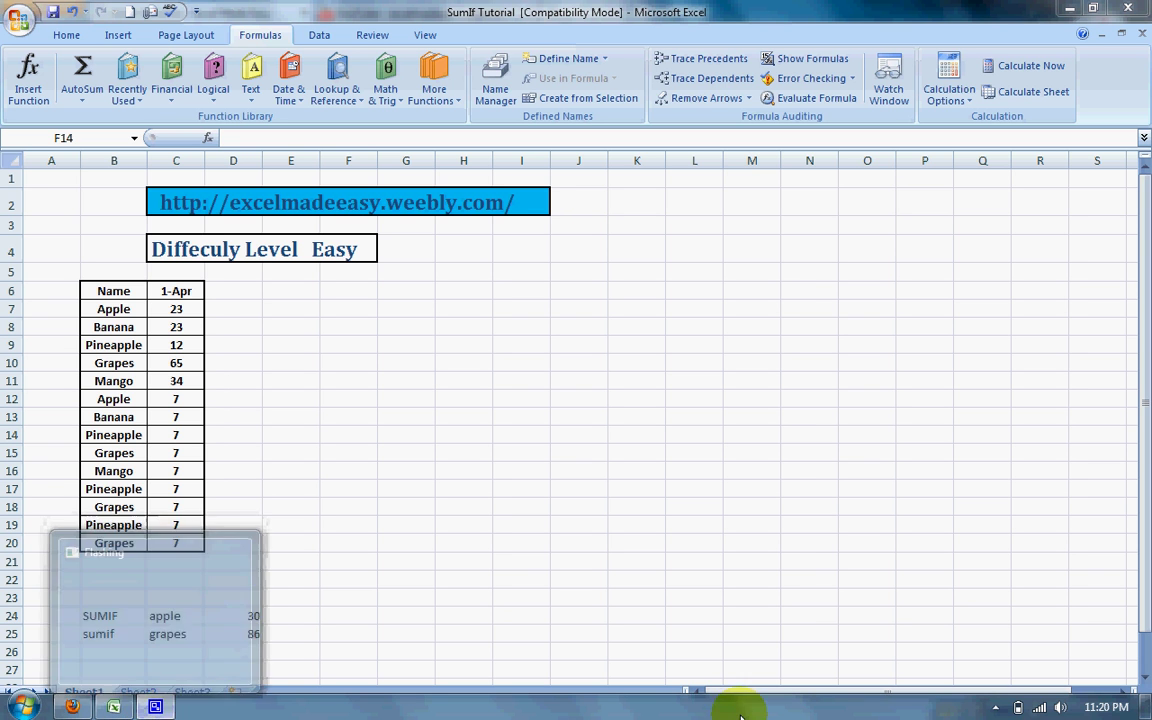
left_click(995, 708)
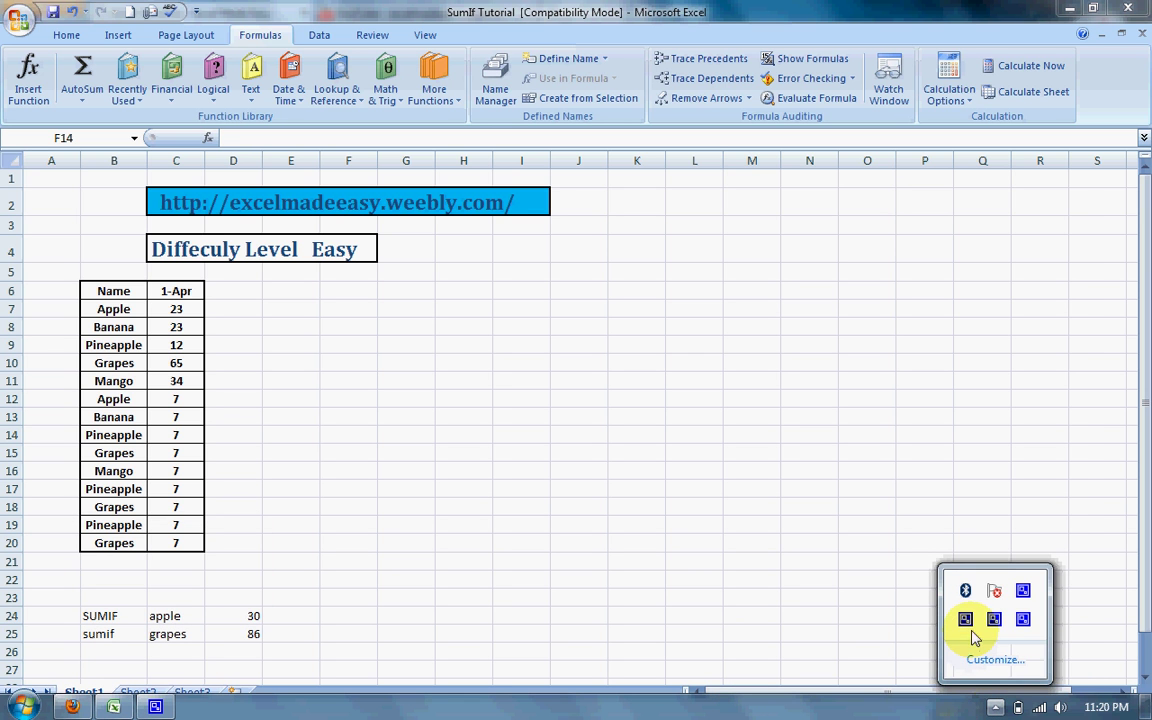